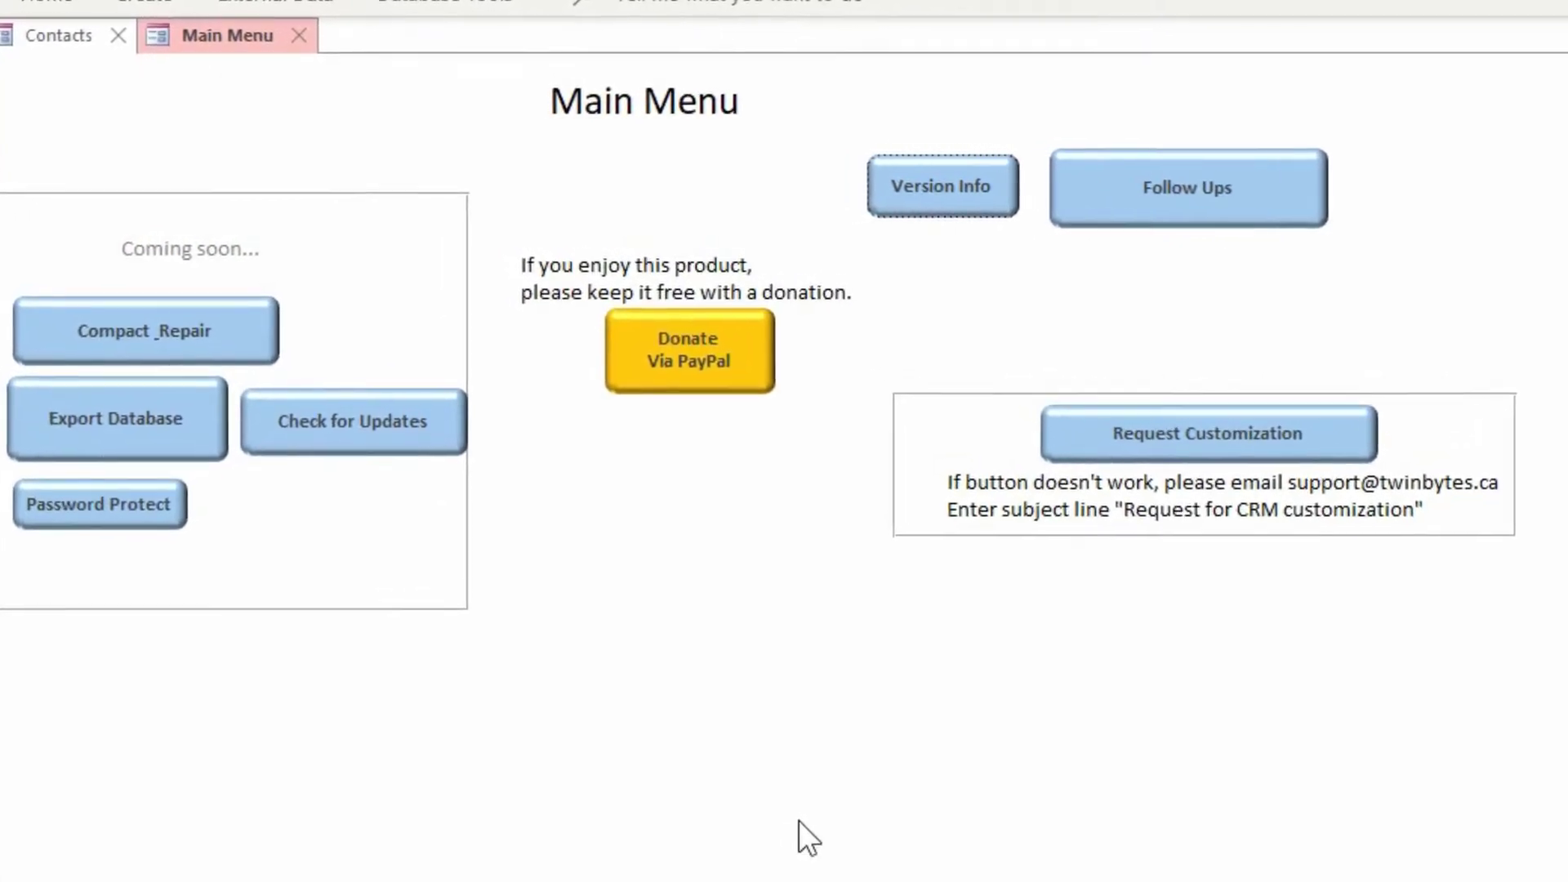
Try the Donate Via PayPal and Request Customization buttons on the Main Menu form
click(754, 349)
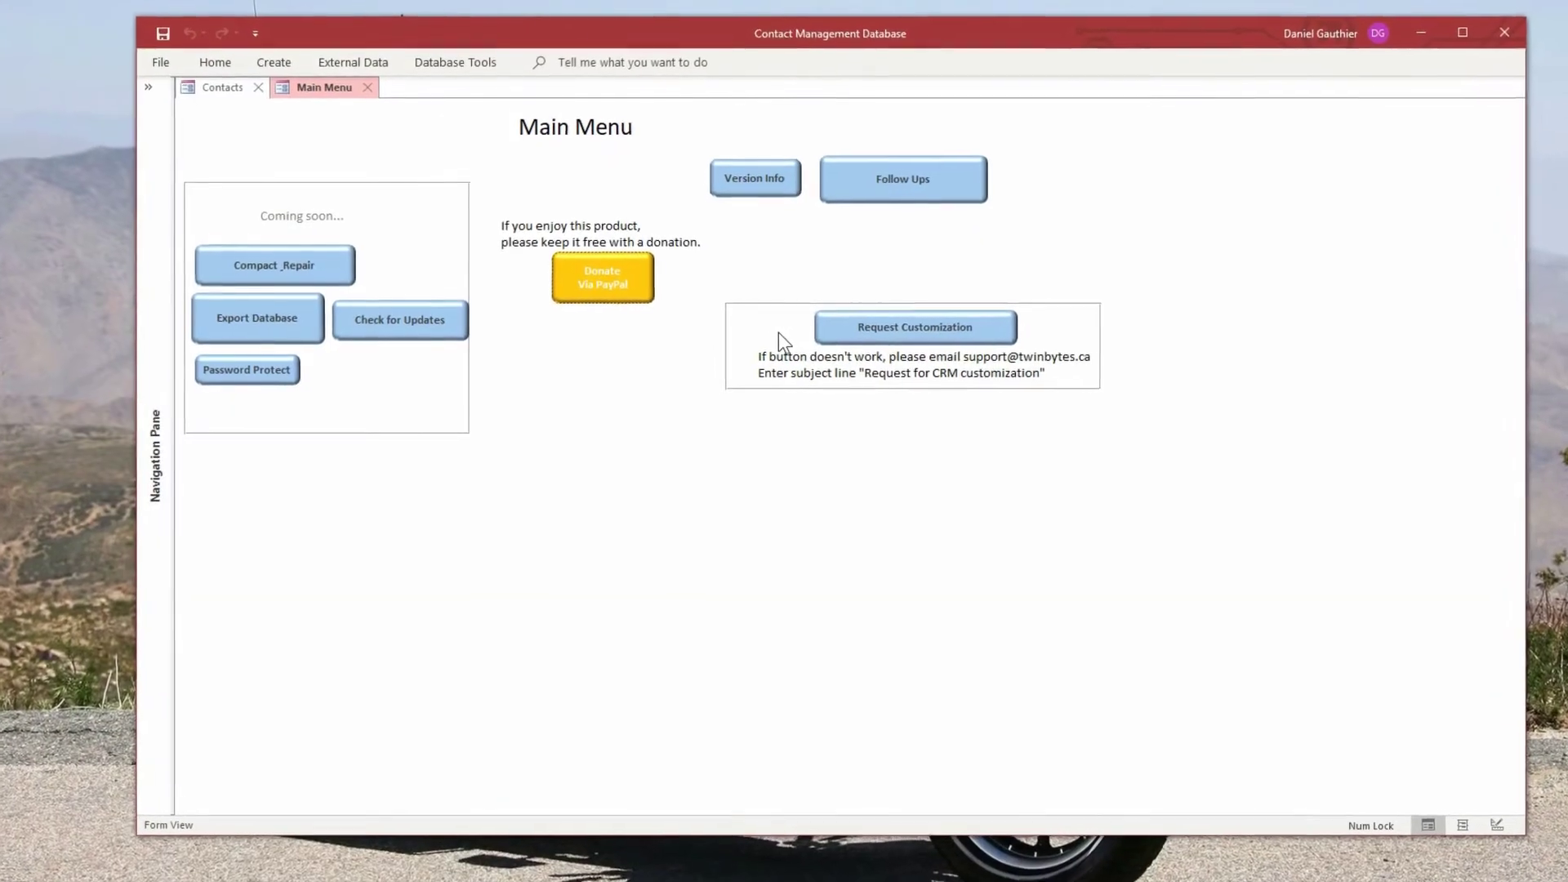
click(870, 322)
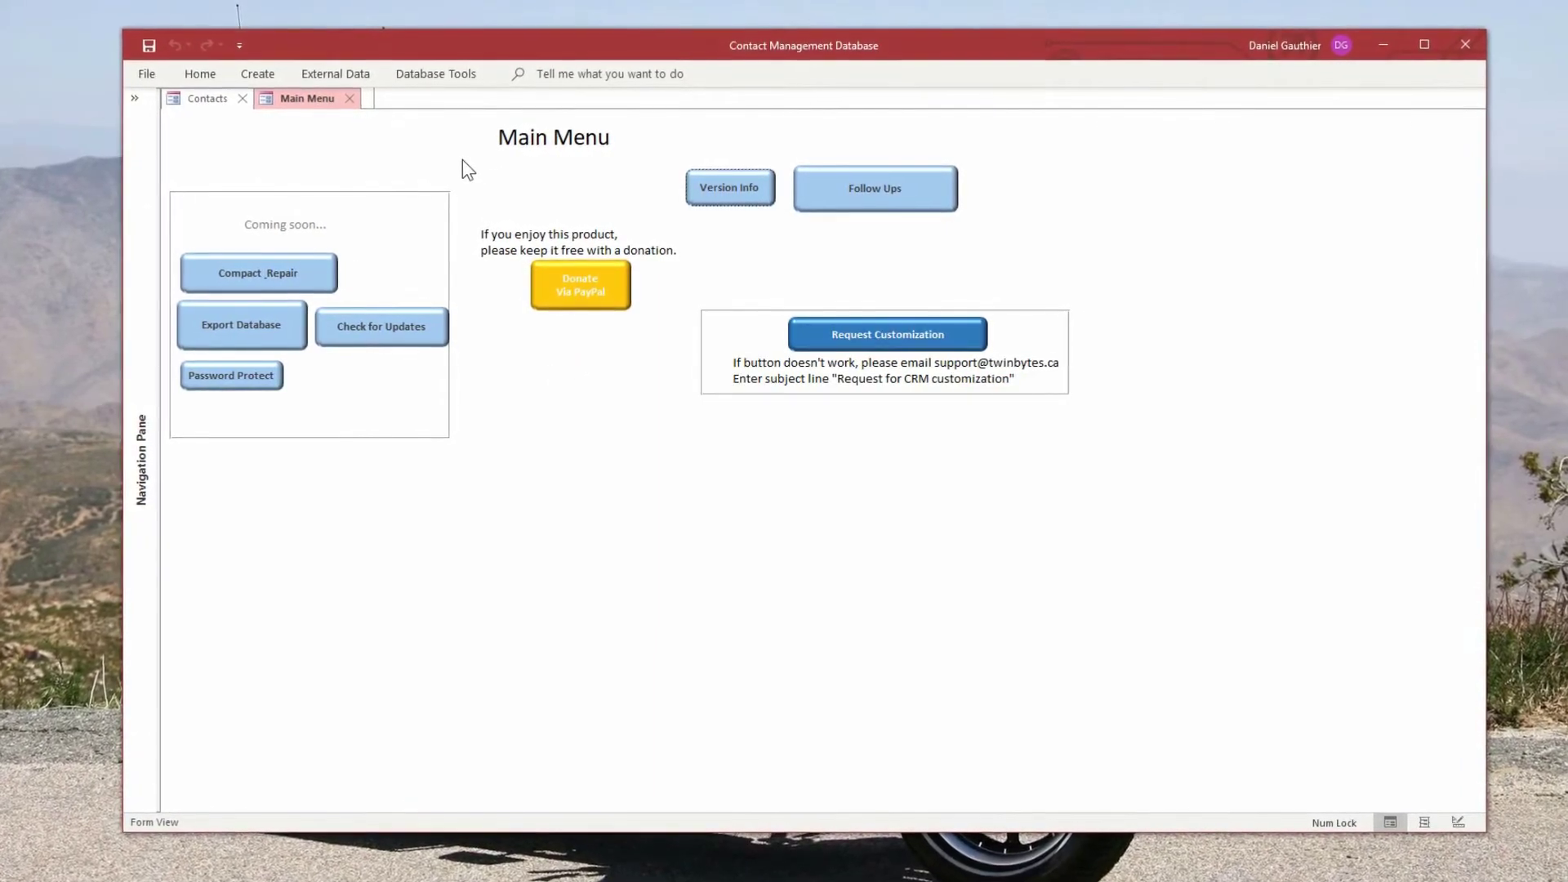
Switch the Main Menu form to Design View and show the Donate button's property sheet
right_click(312, 97)
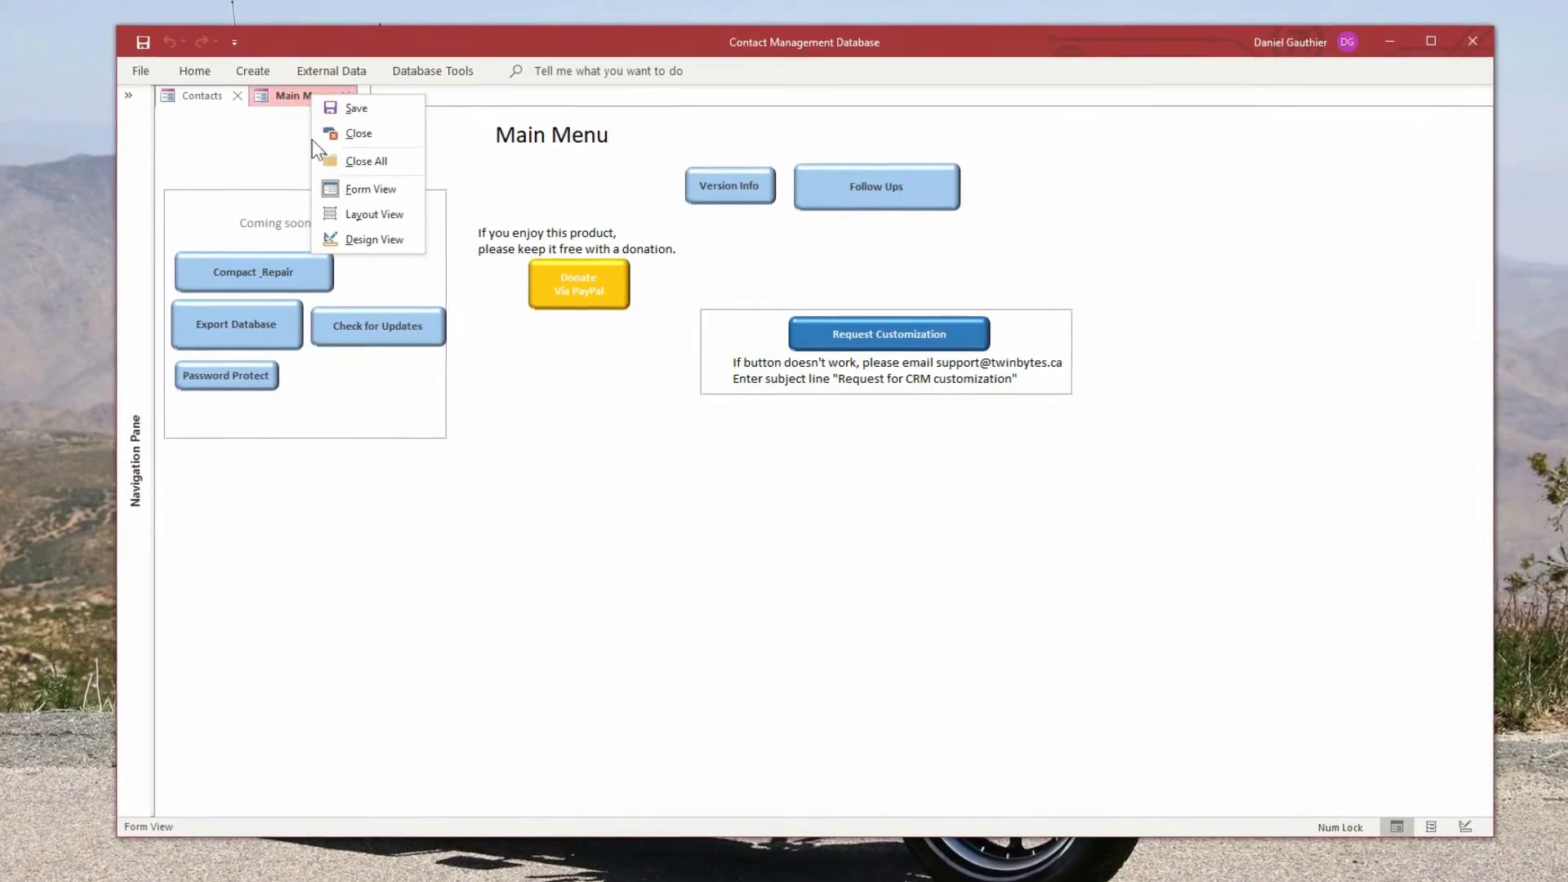
click(353, 241)
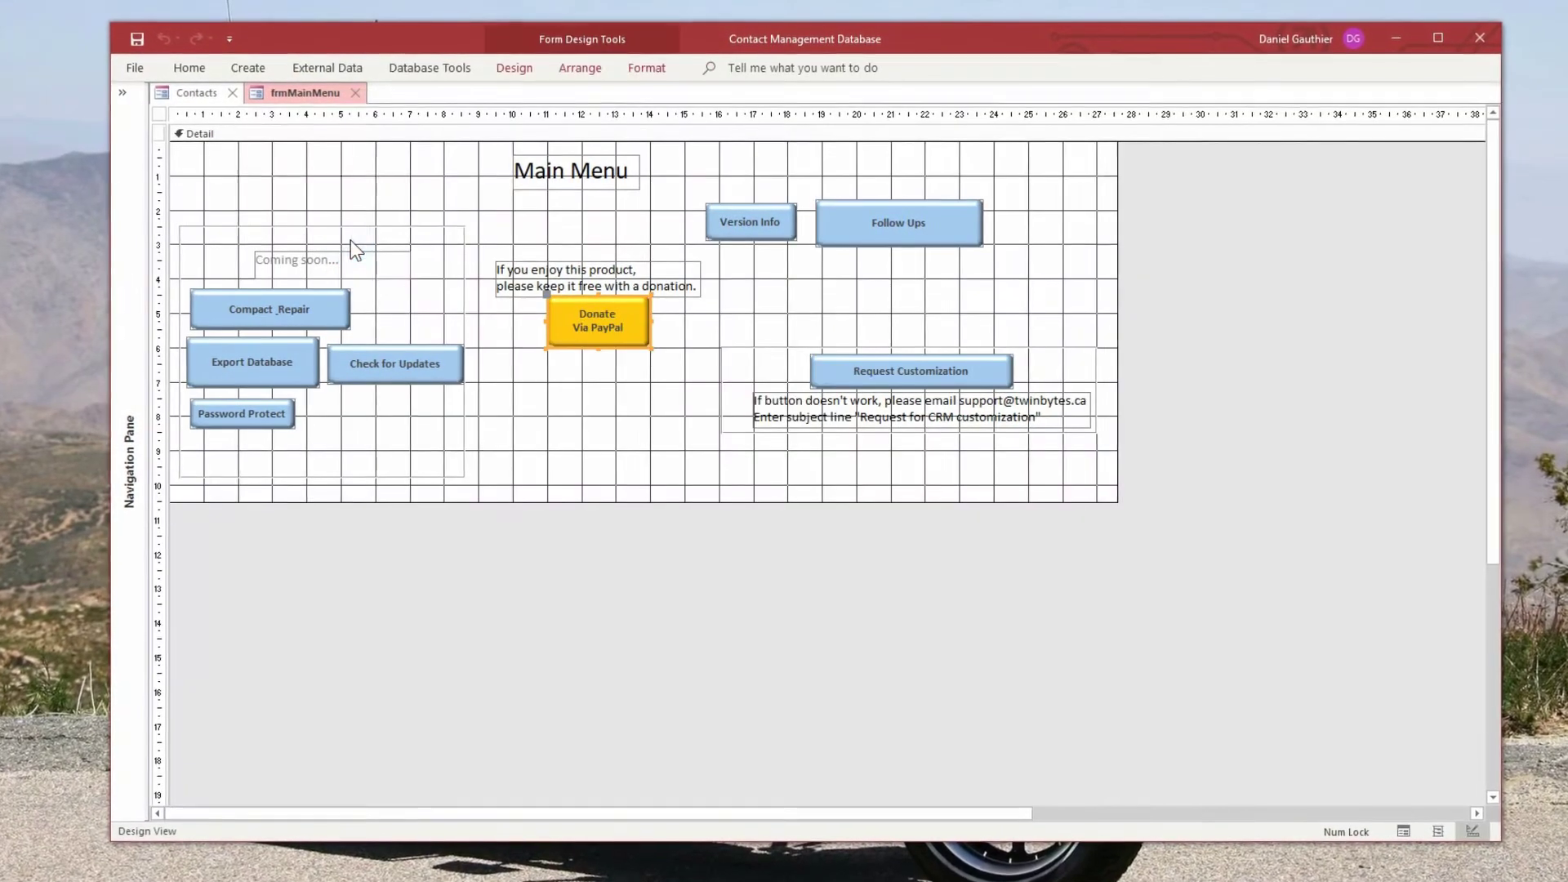
right_click(629, 337)
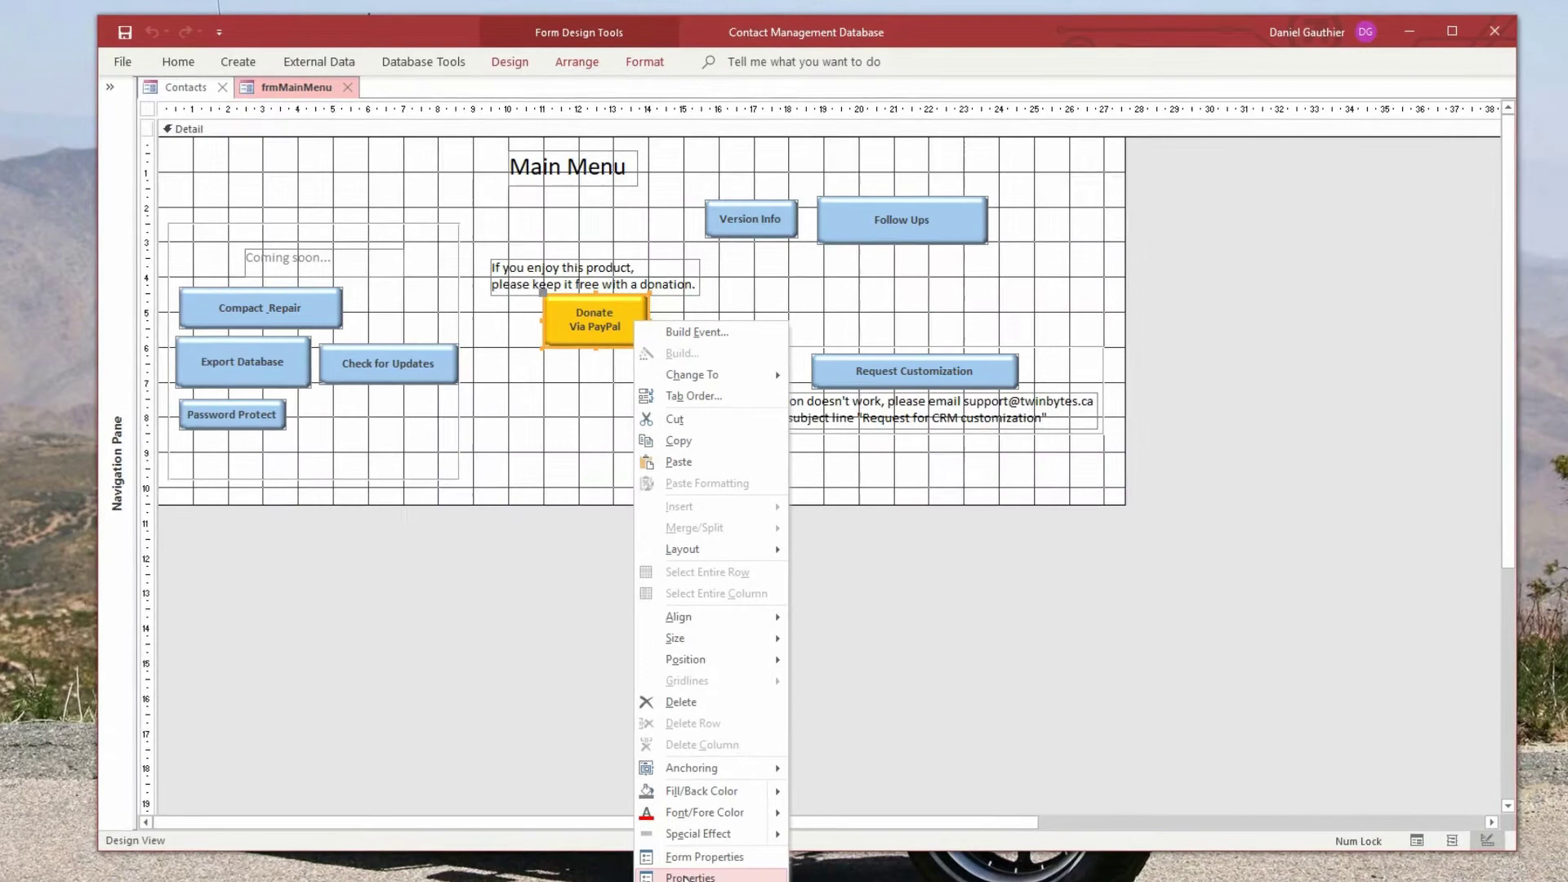
click(690, 878)
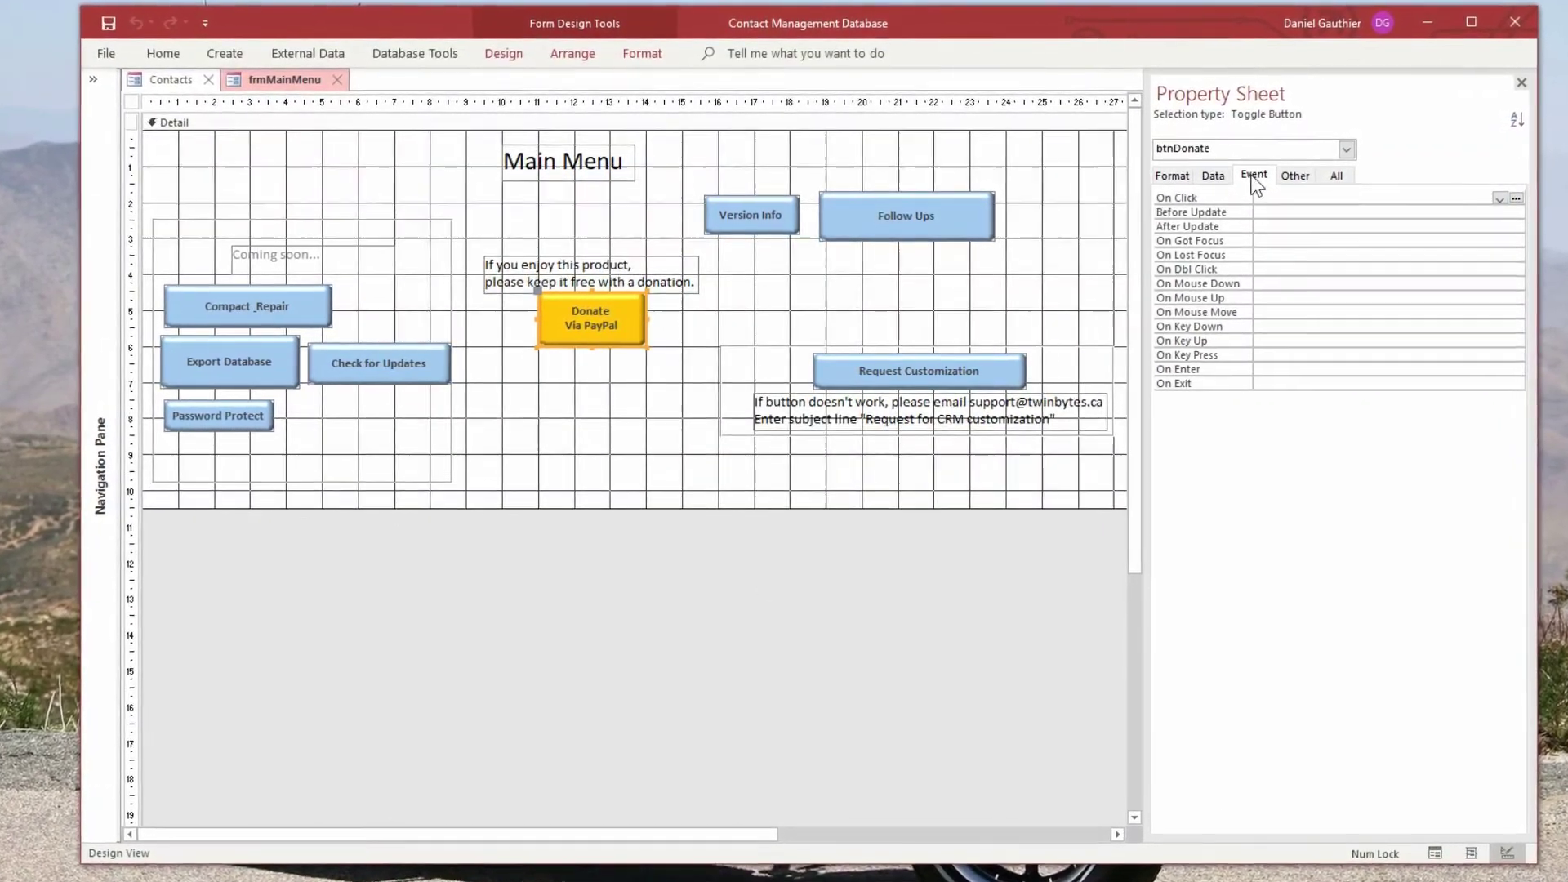
Go to the Donate button's Event properties and select its On Click event
click(1173, 176)
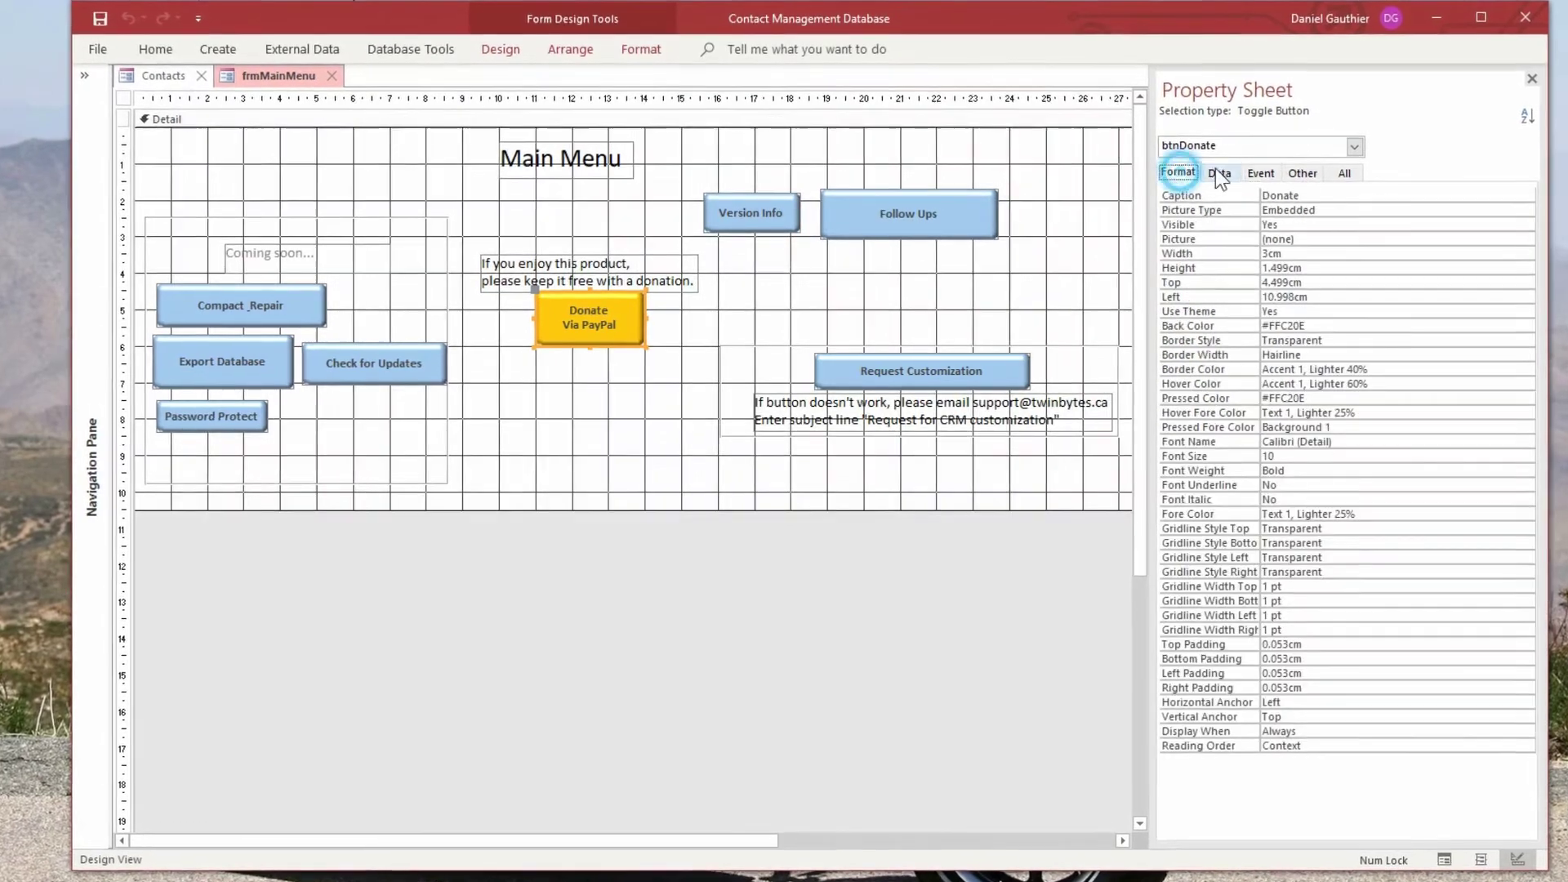
click(1261, 174)
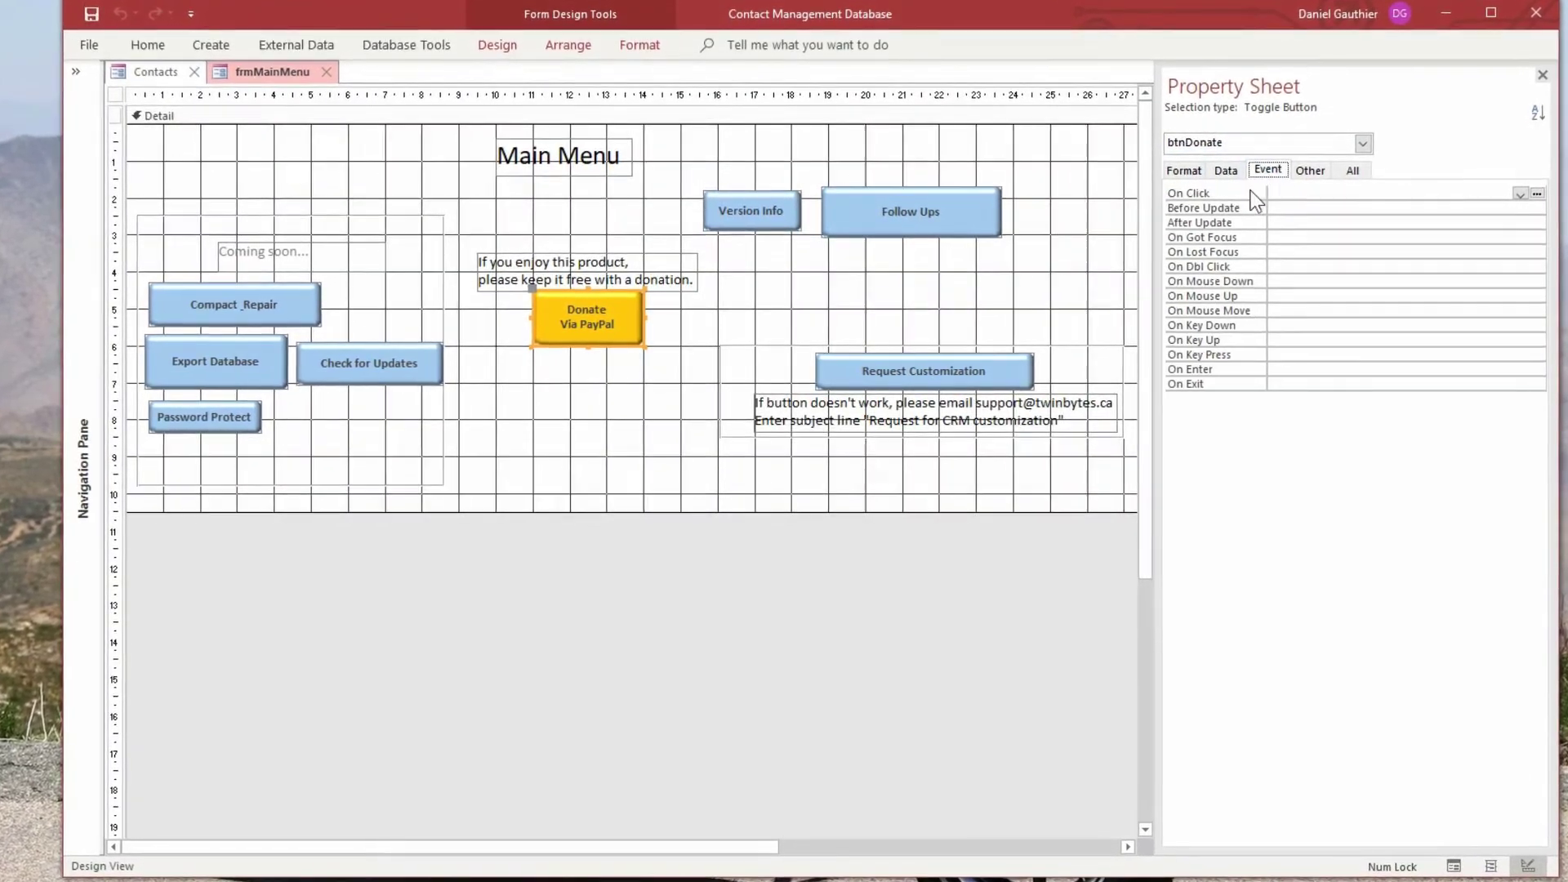
click(1279, 192)
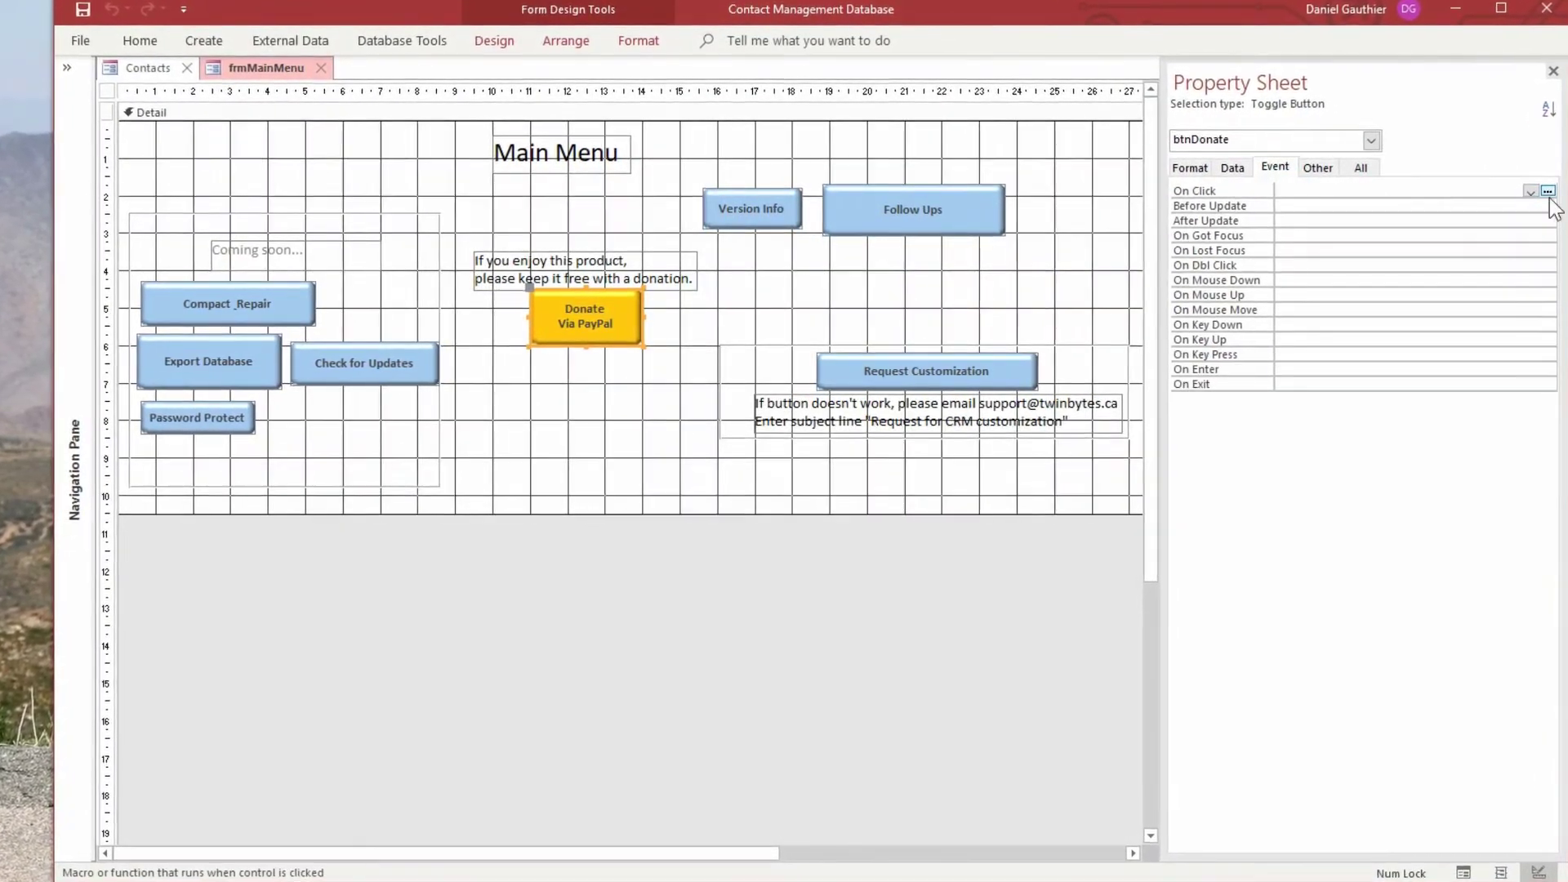
Choose Code Builder for On Click, creating an empty btnDonate_Click procedure in VBA
click(1547, 191)
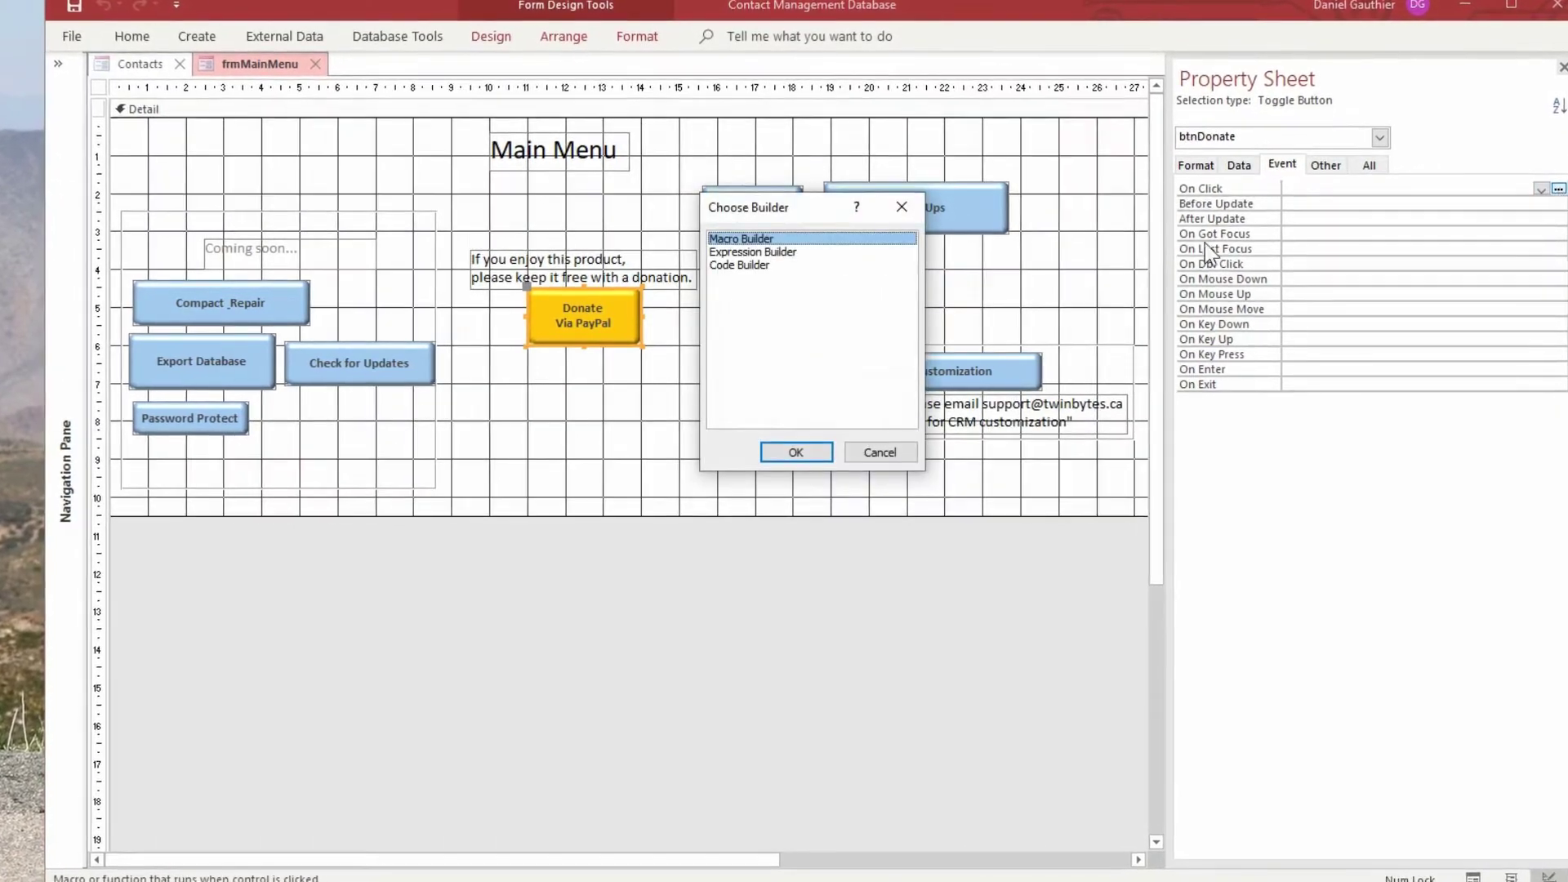
click(745, 265)
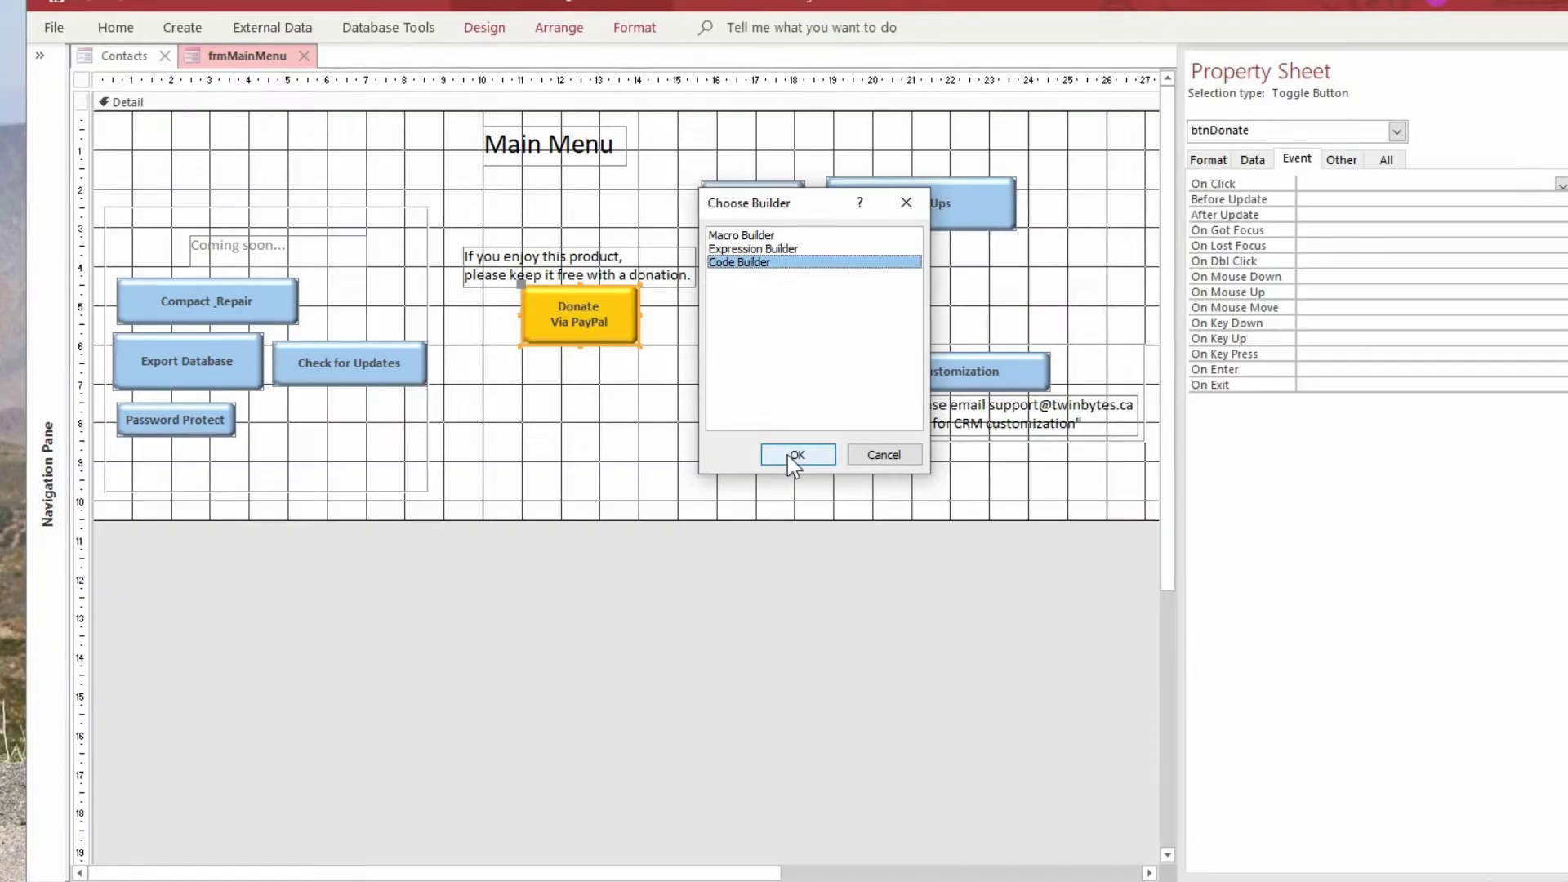
click(793, 455)
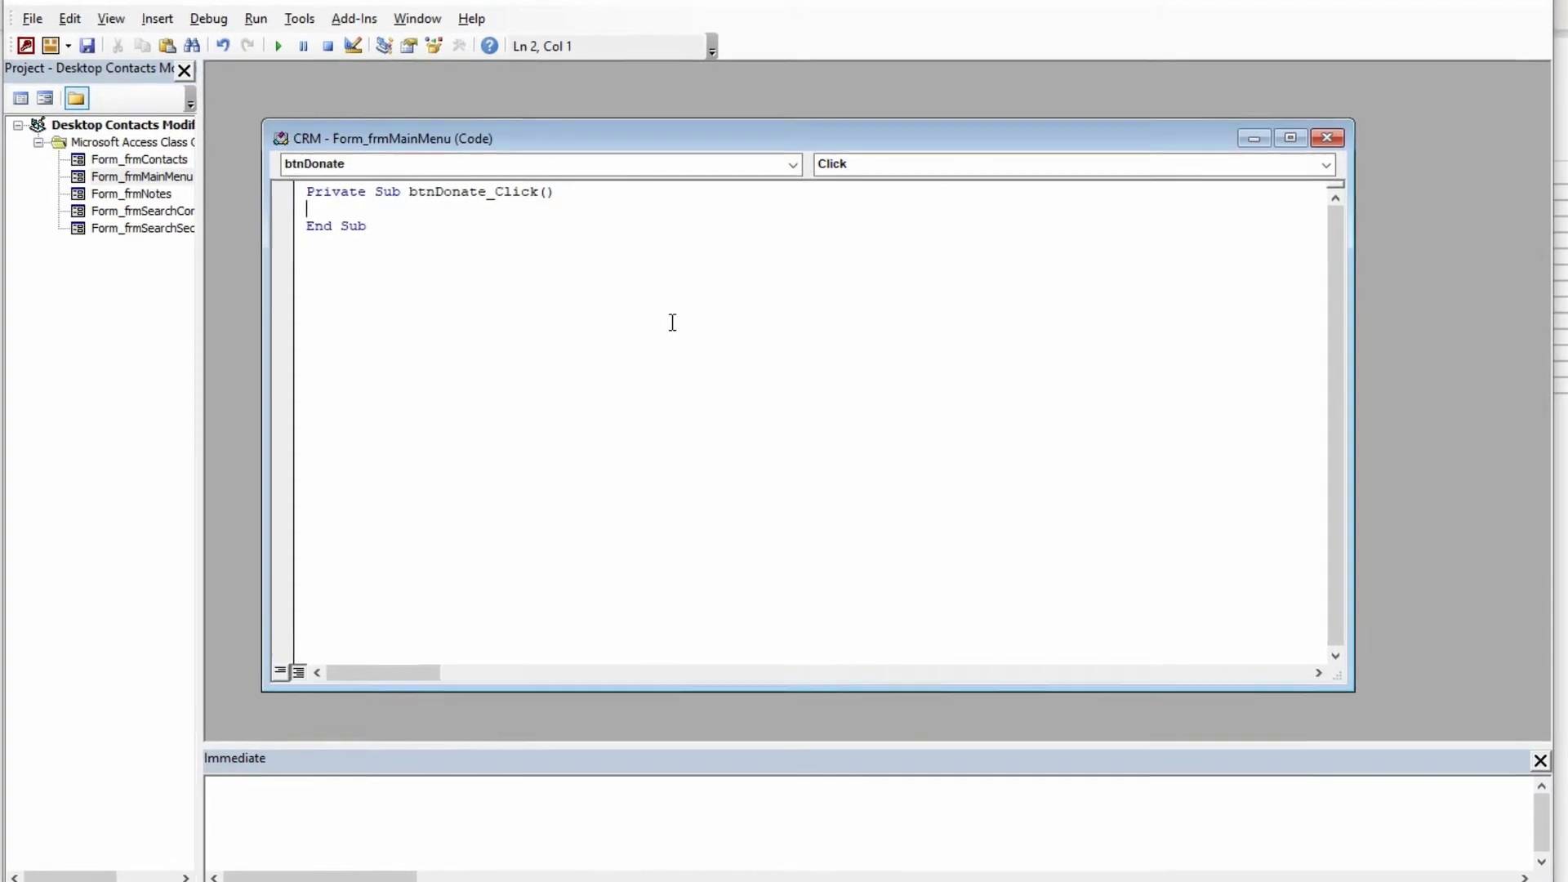
text(Ap)
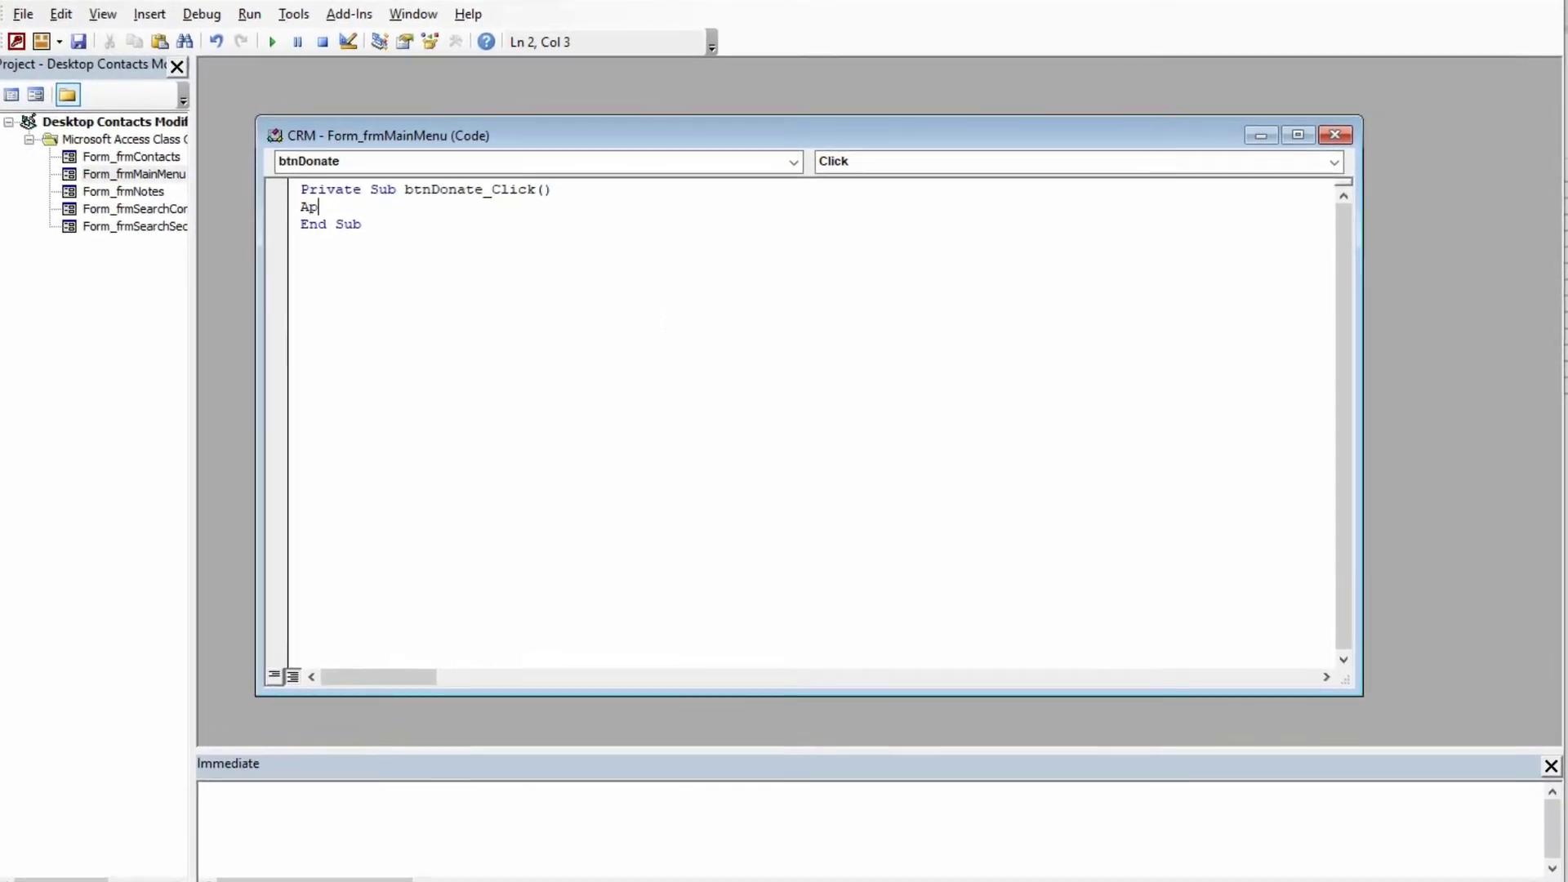
text(plication.follow)
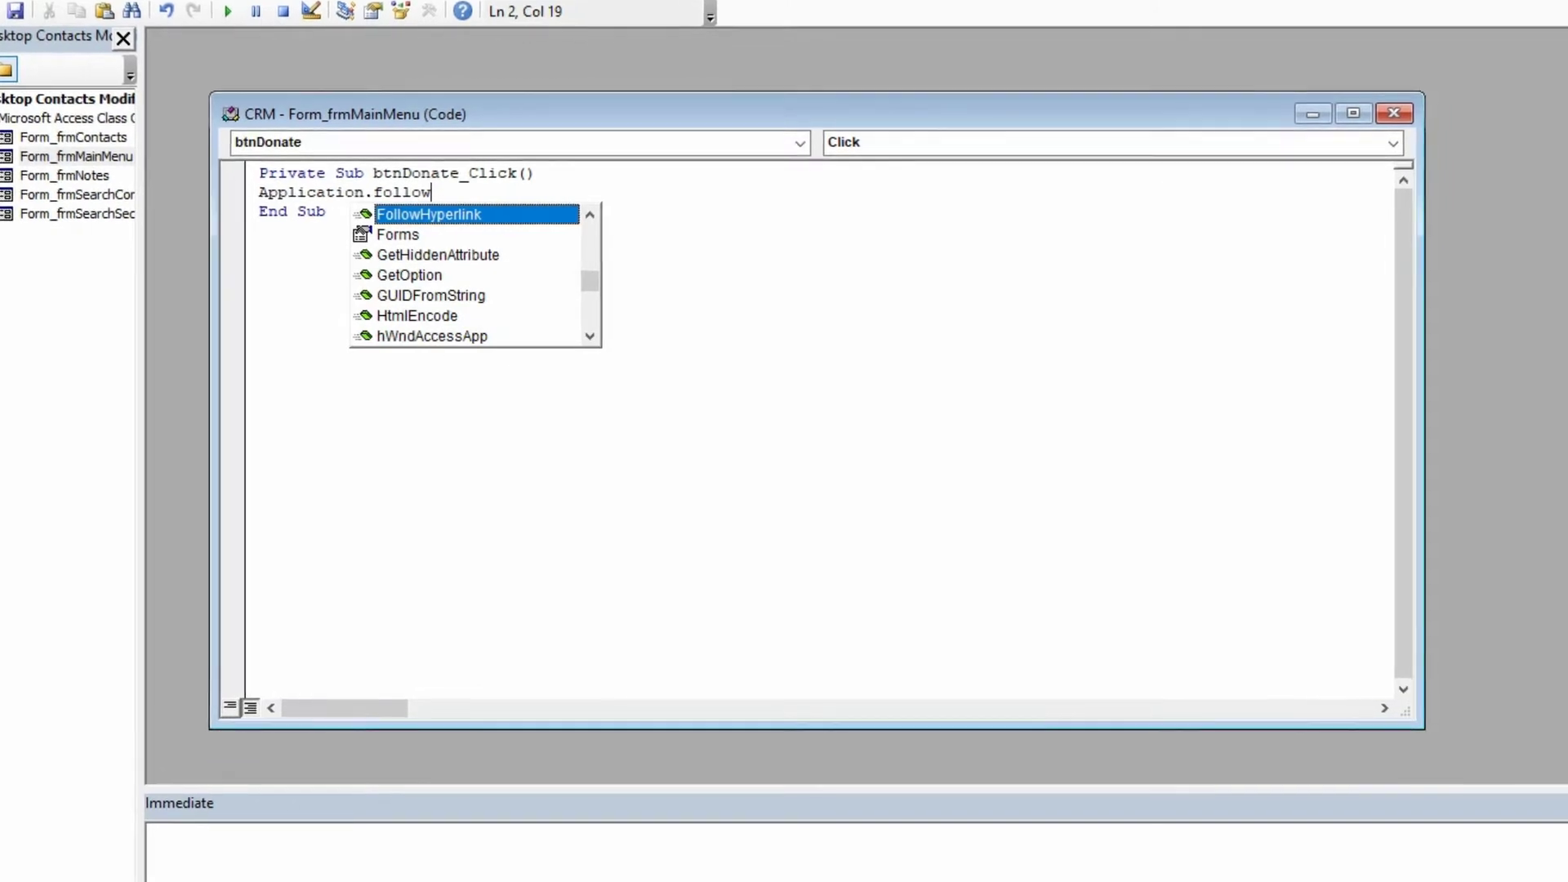
Accept FollowHyperlink from IntelliSense so the line reads Application.FollowHyperlink
key(Tab)
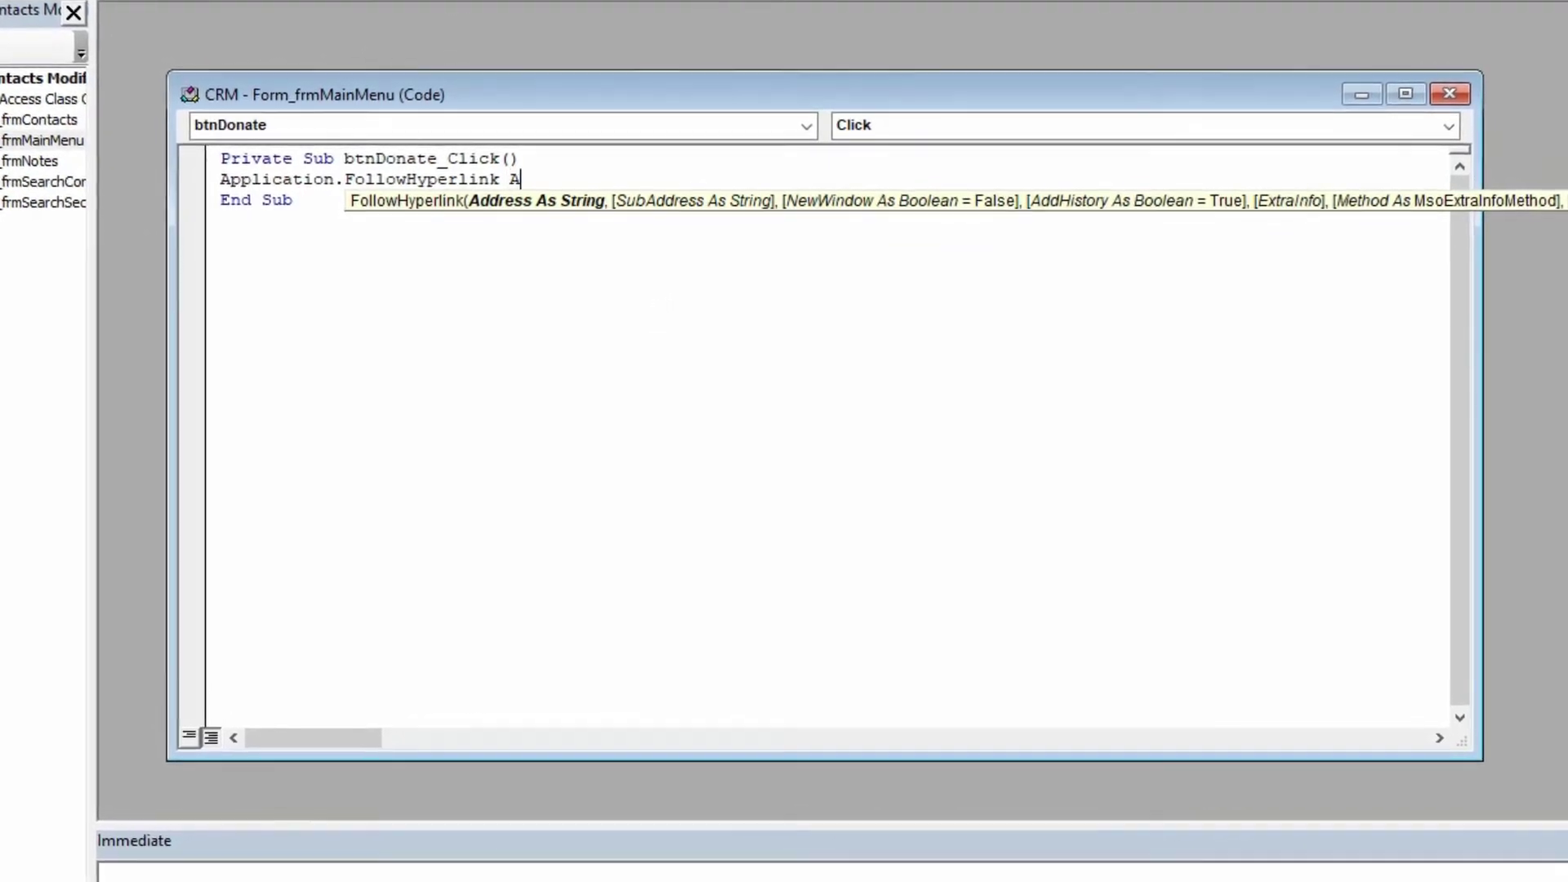
text(ss:)
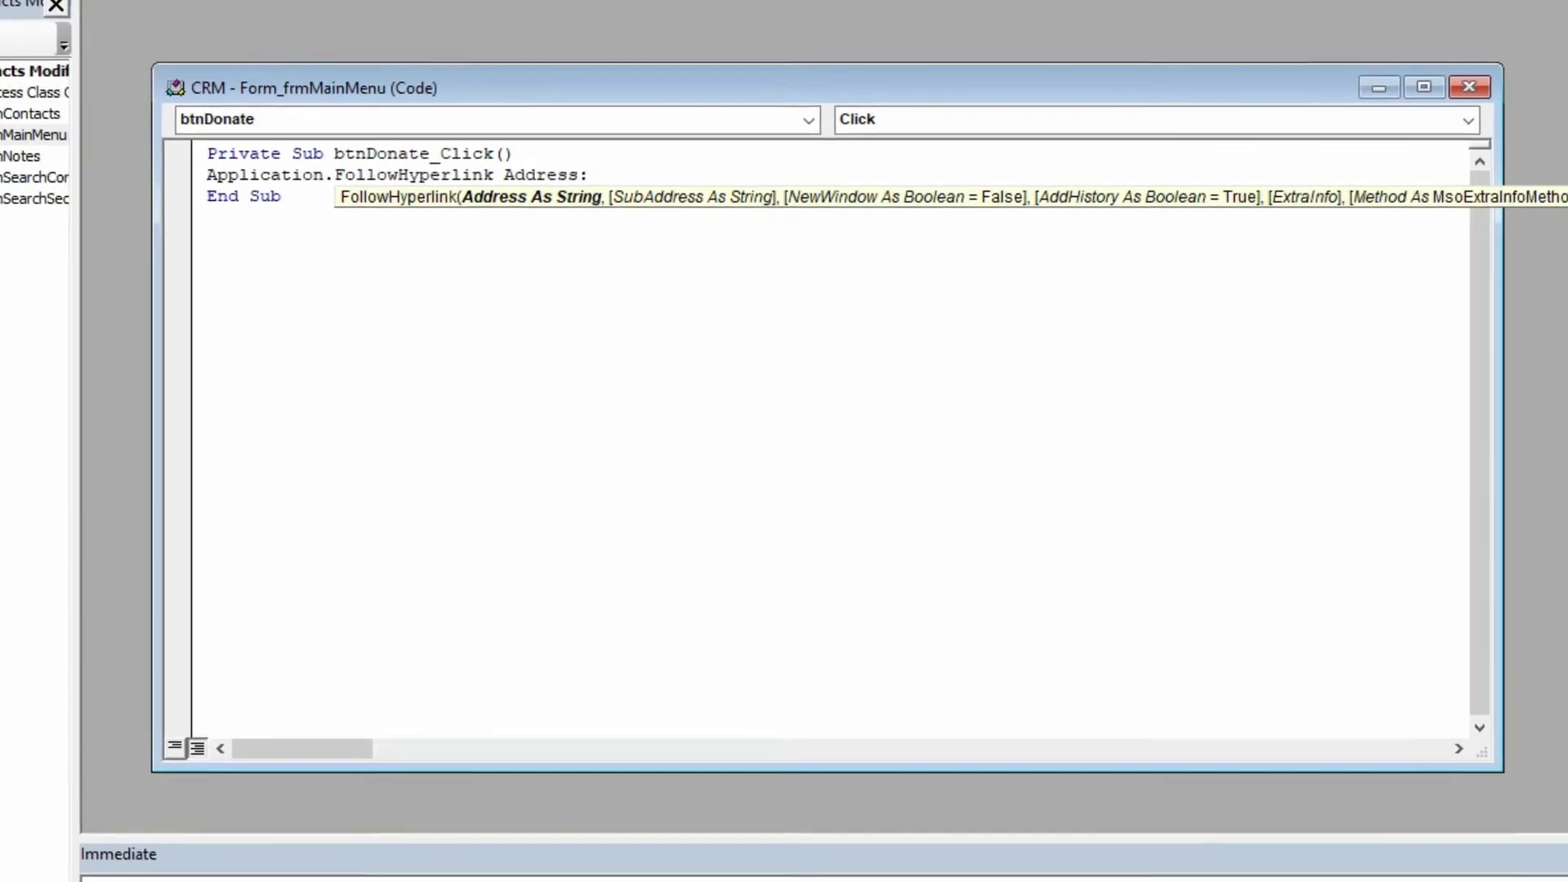
text(=")
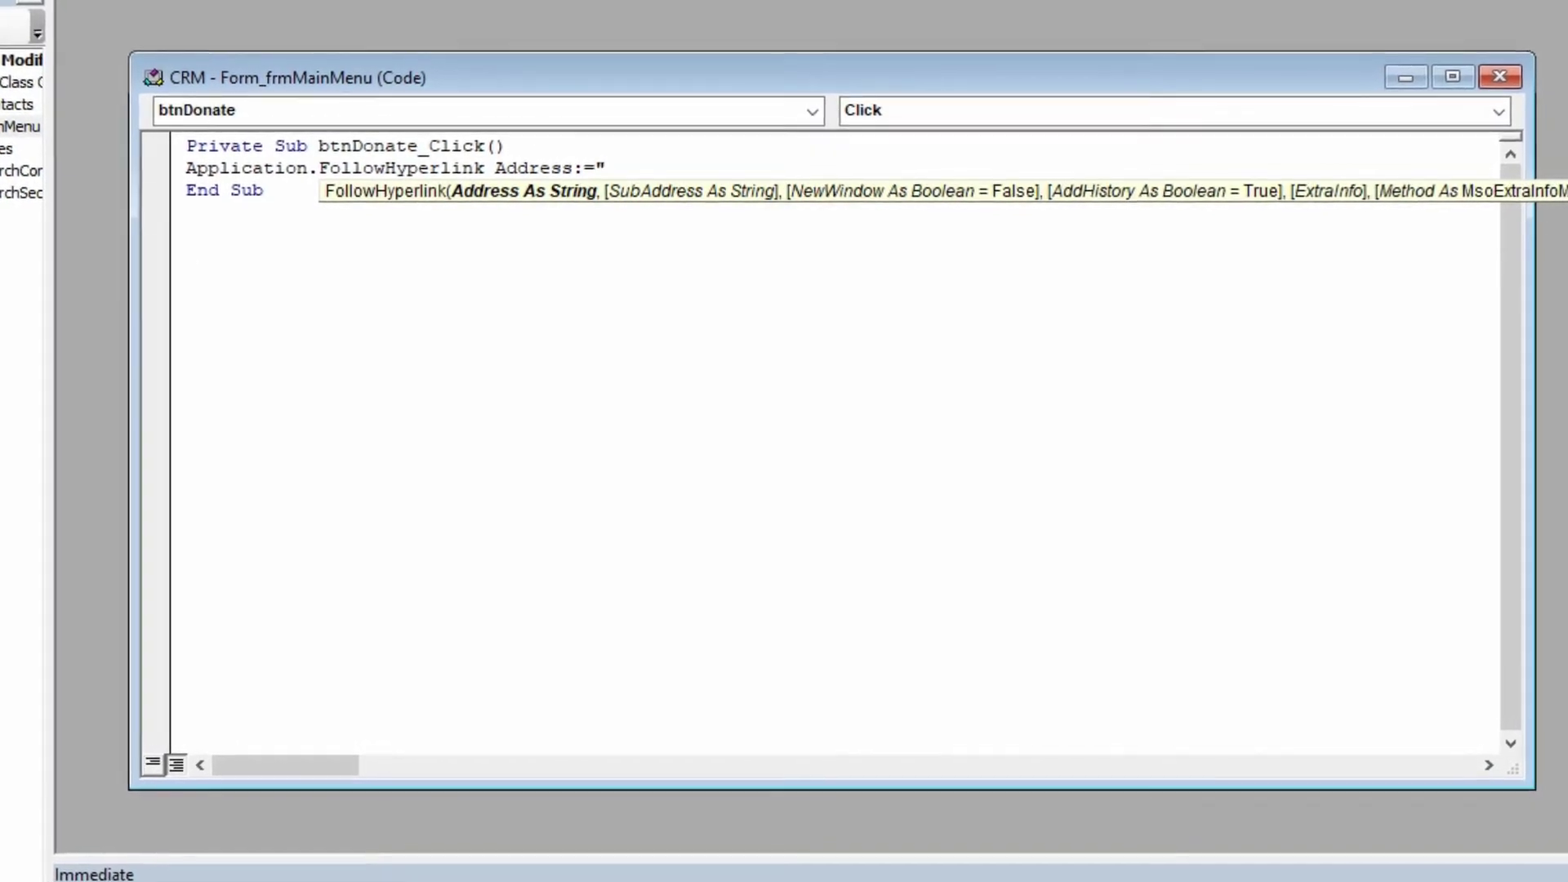
text(ht)
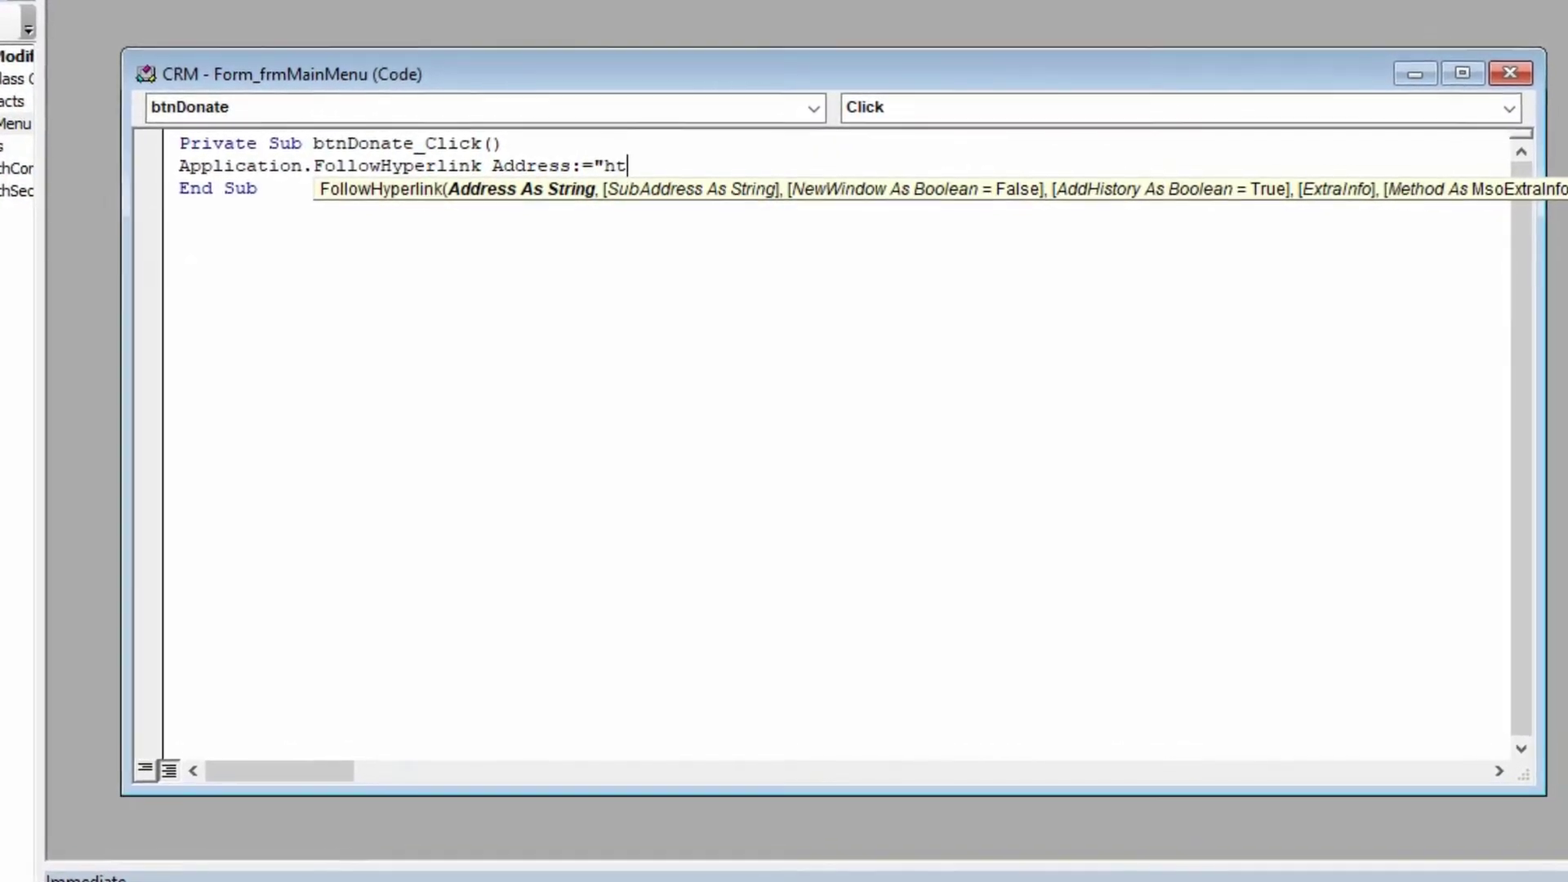
text(tp)
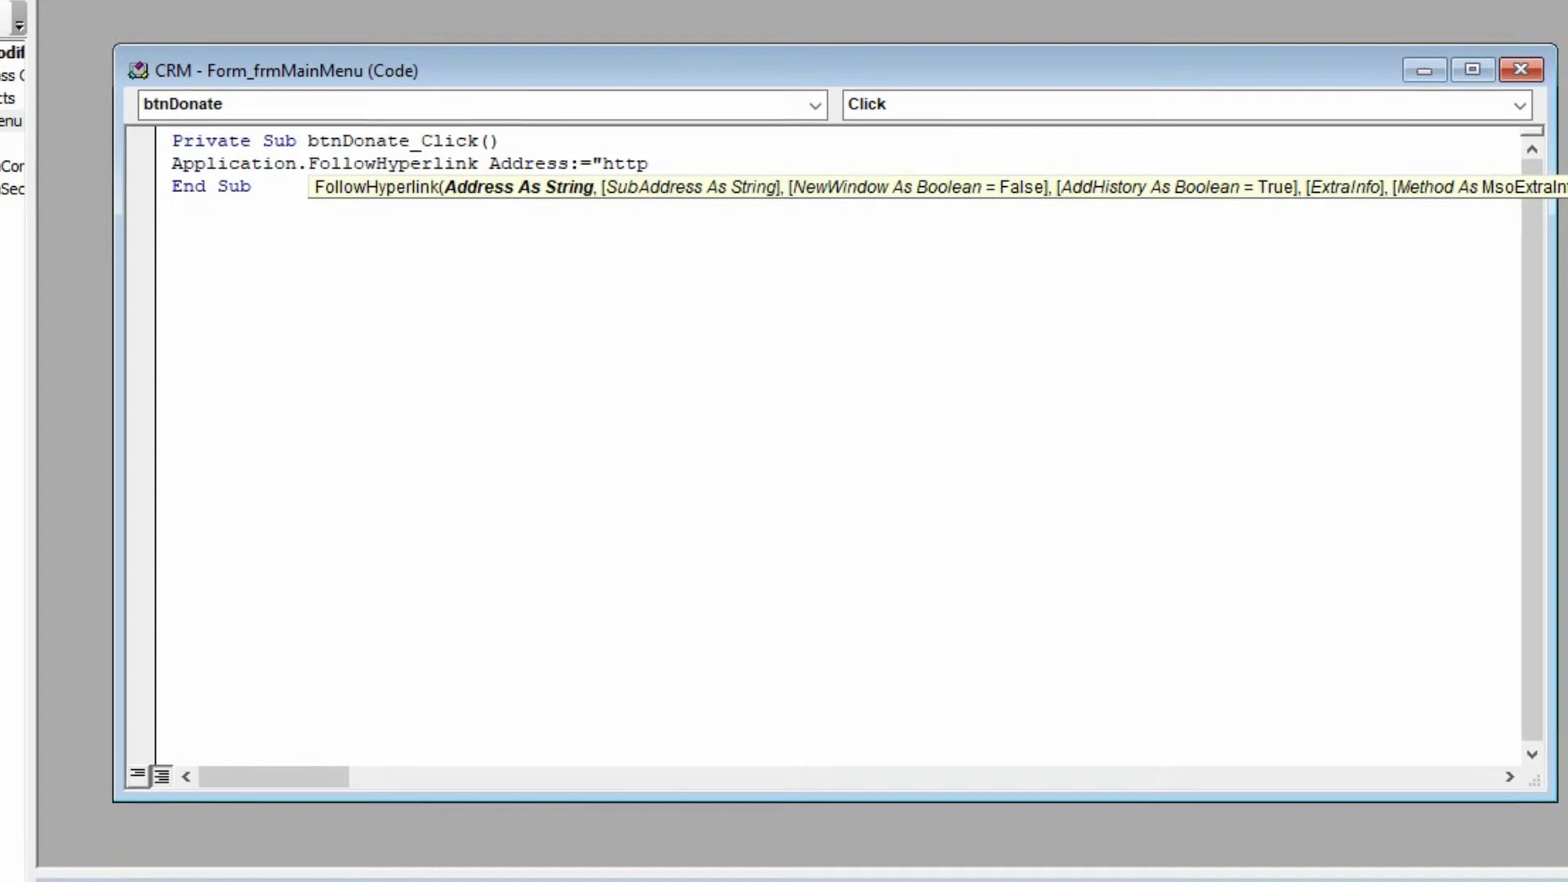
text(s:)
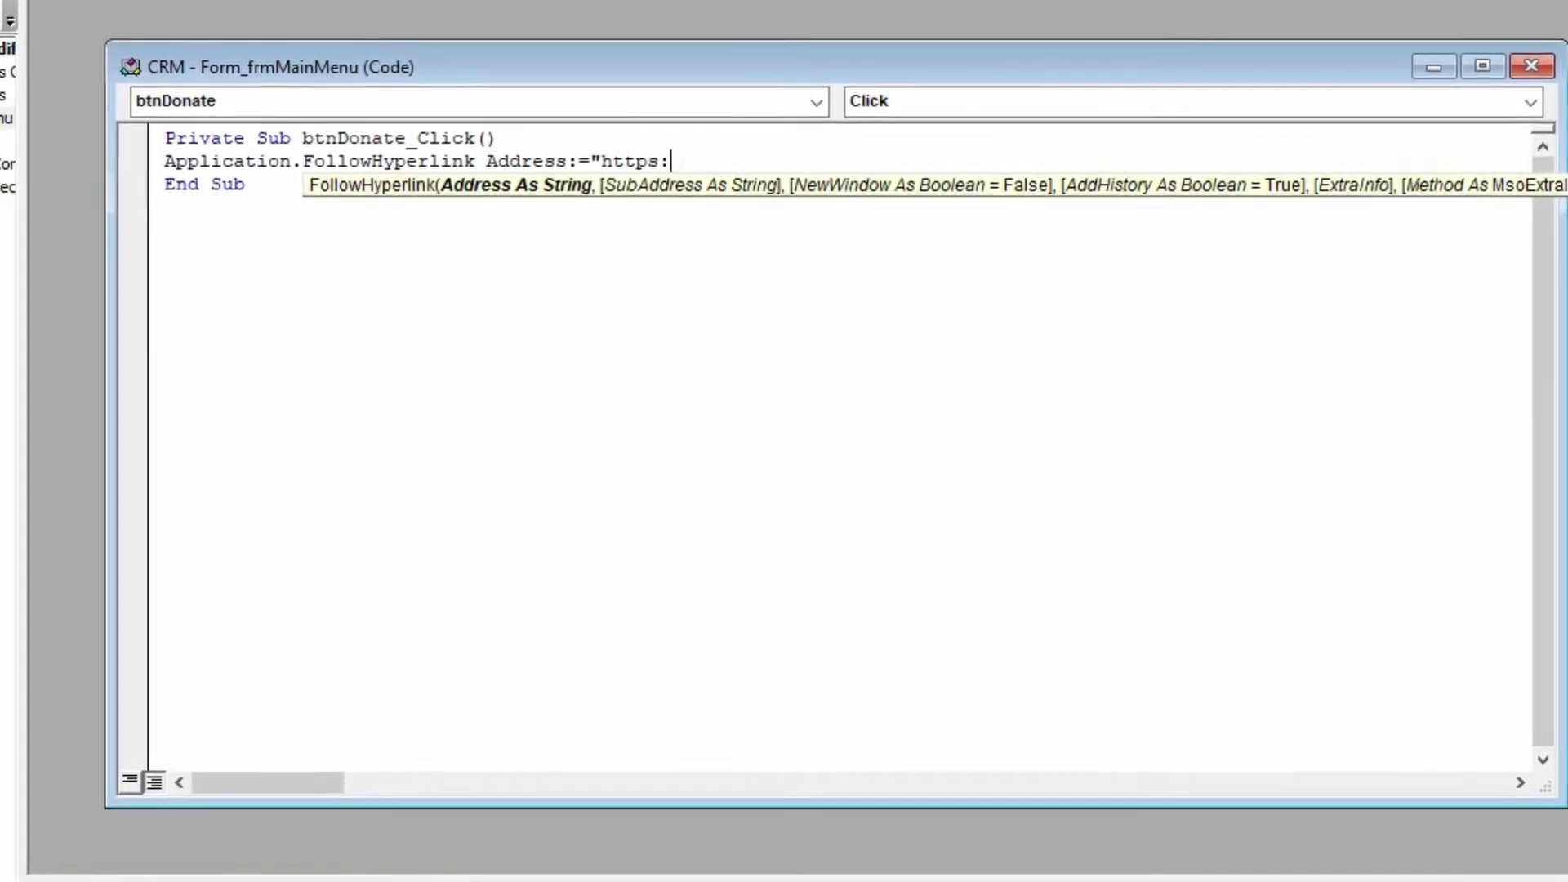
text(//)
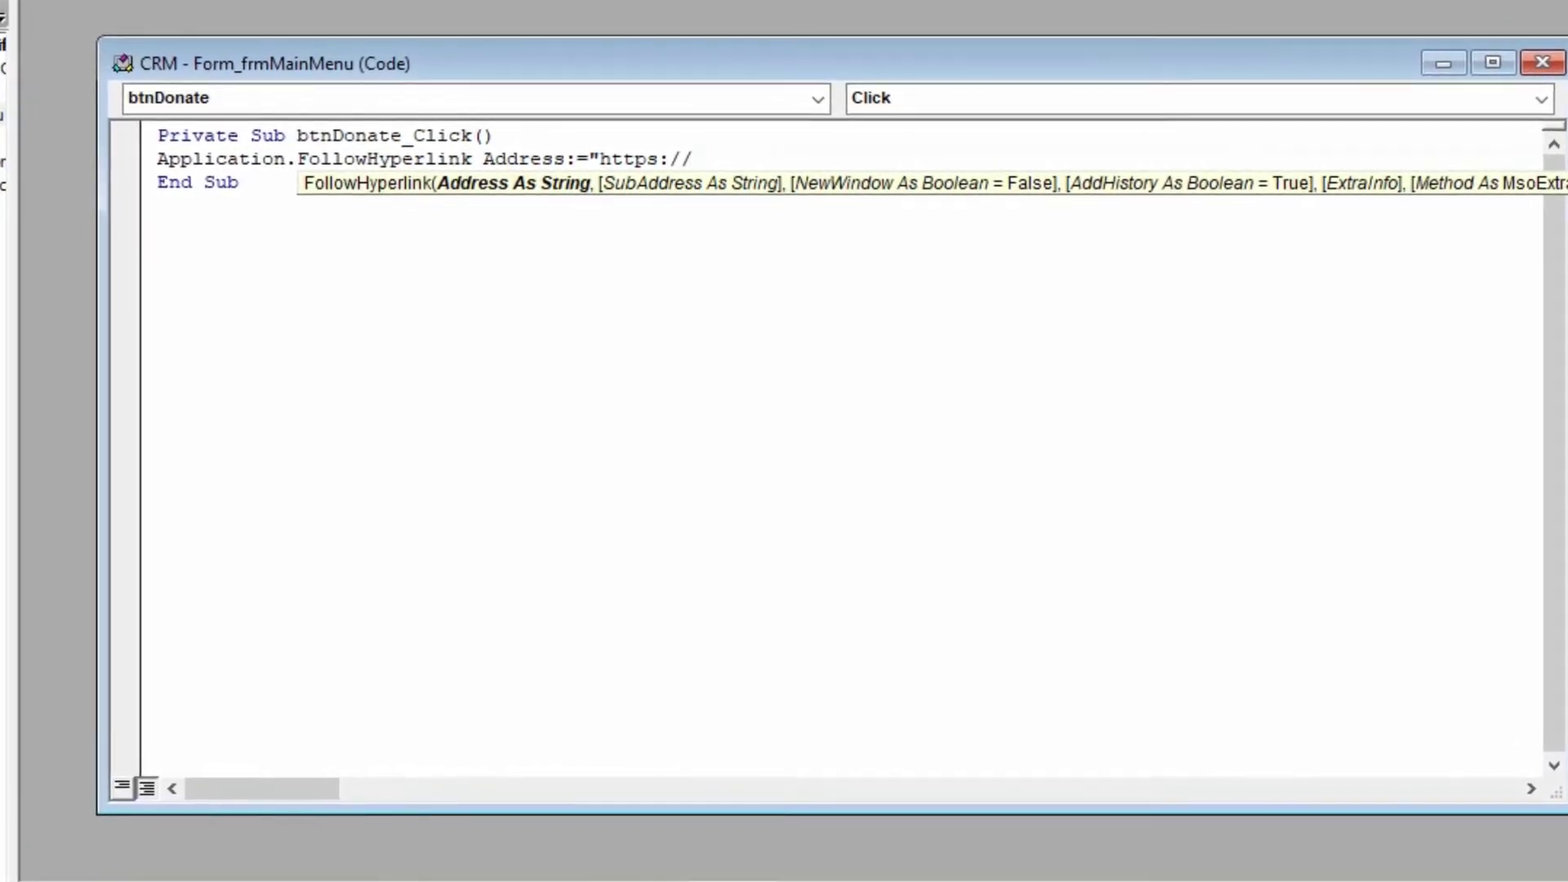
text(paypal.me/TwinBytes")
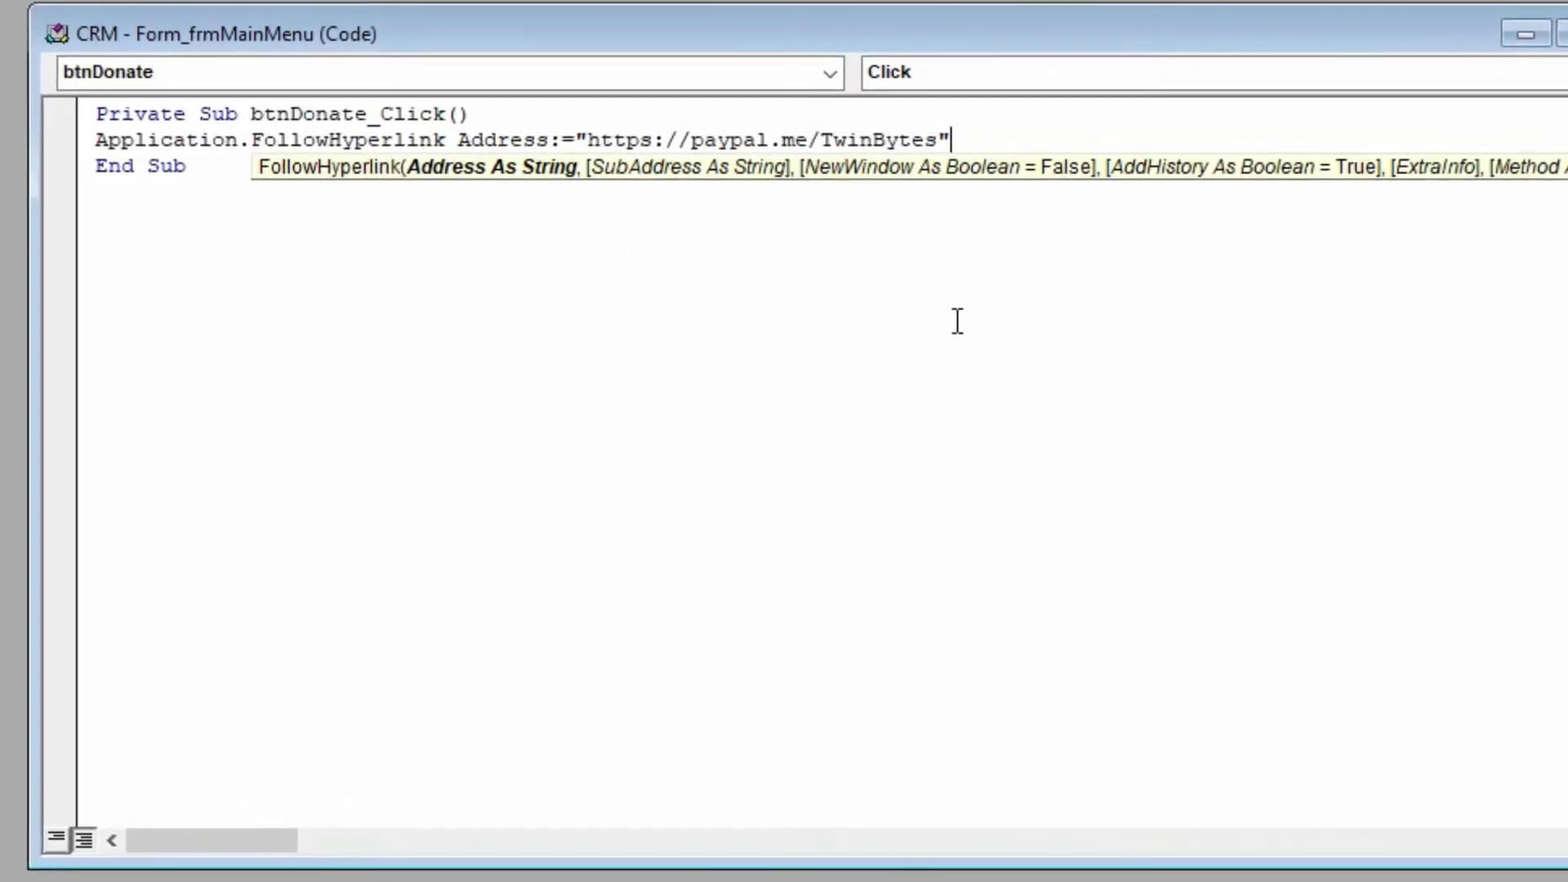
click(1061, 364)
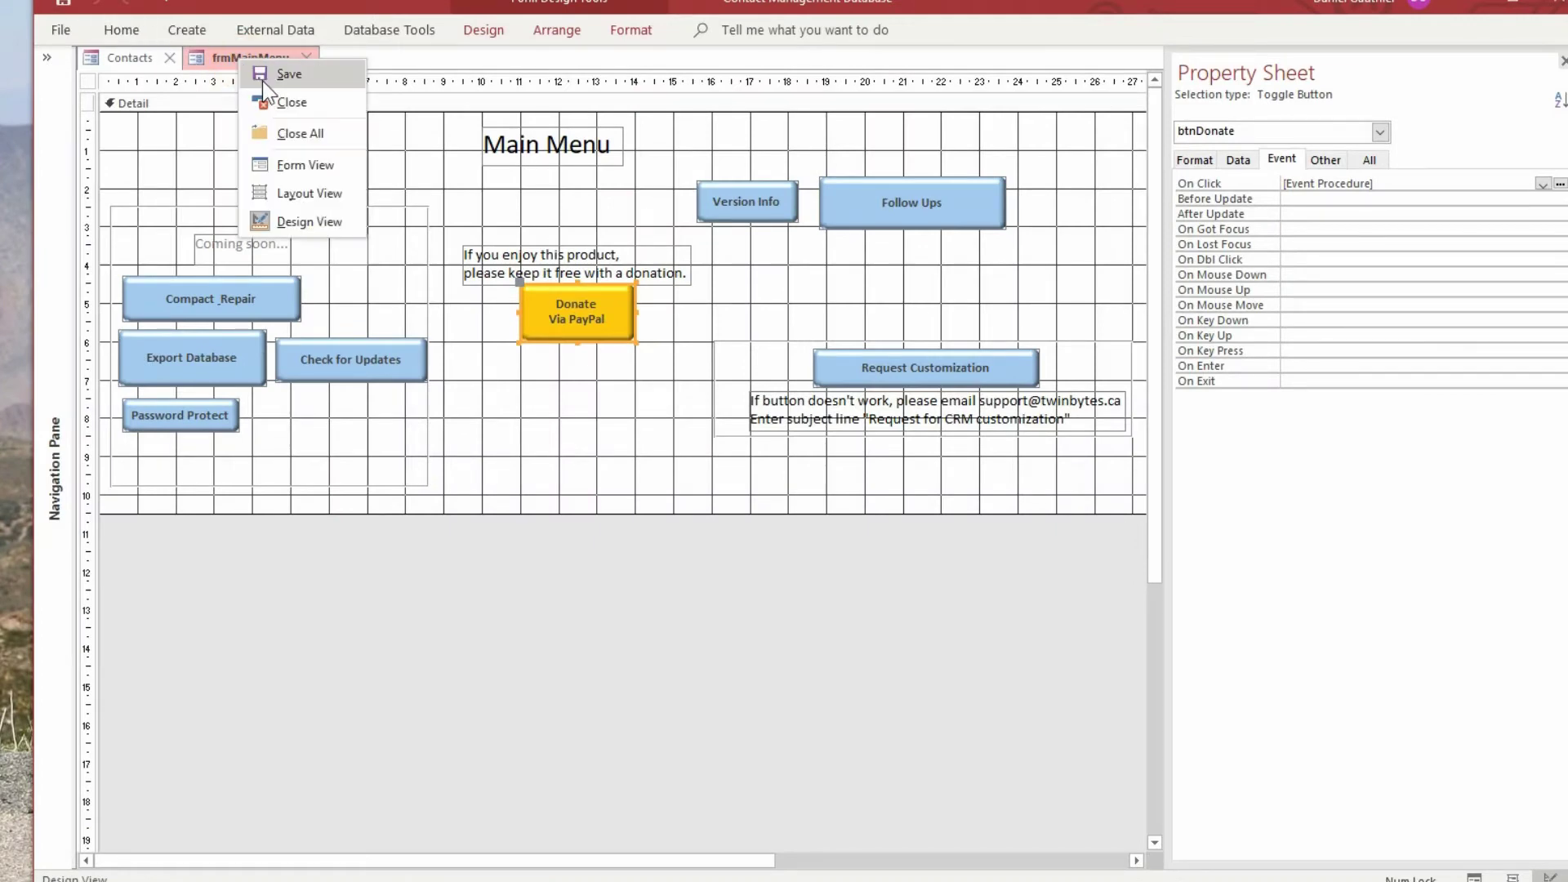
Save the form, switch to Form View and confirm Donate Via PayPal opens the PayPal.me page
click(282, 74)
right_click(276, 59)
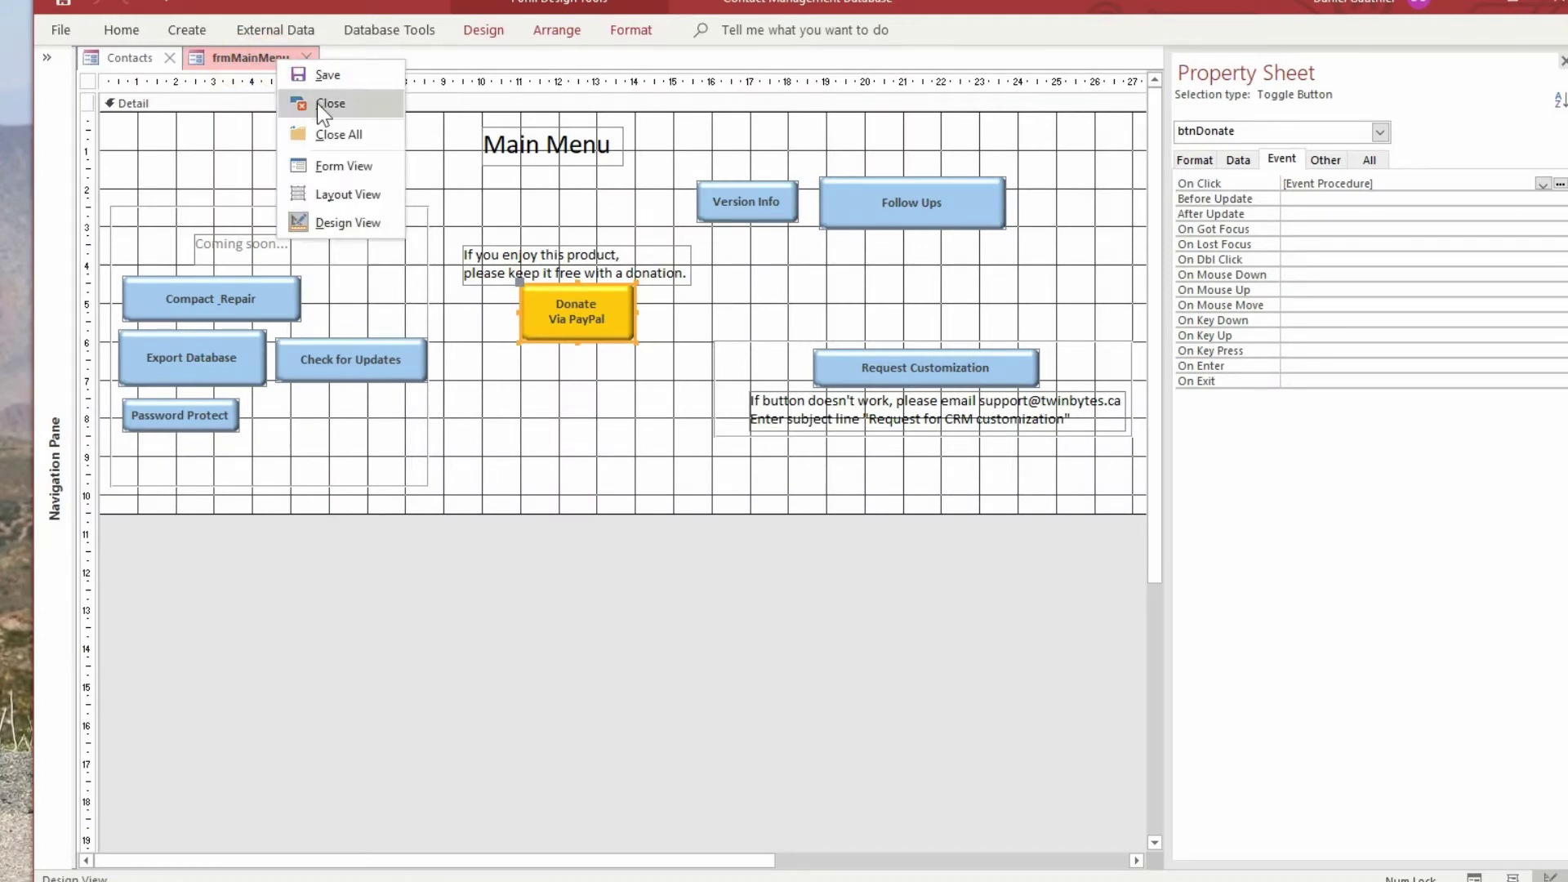
click(354, 171)
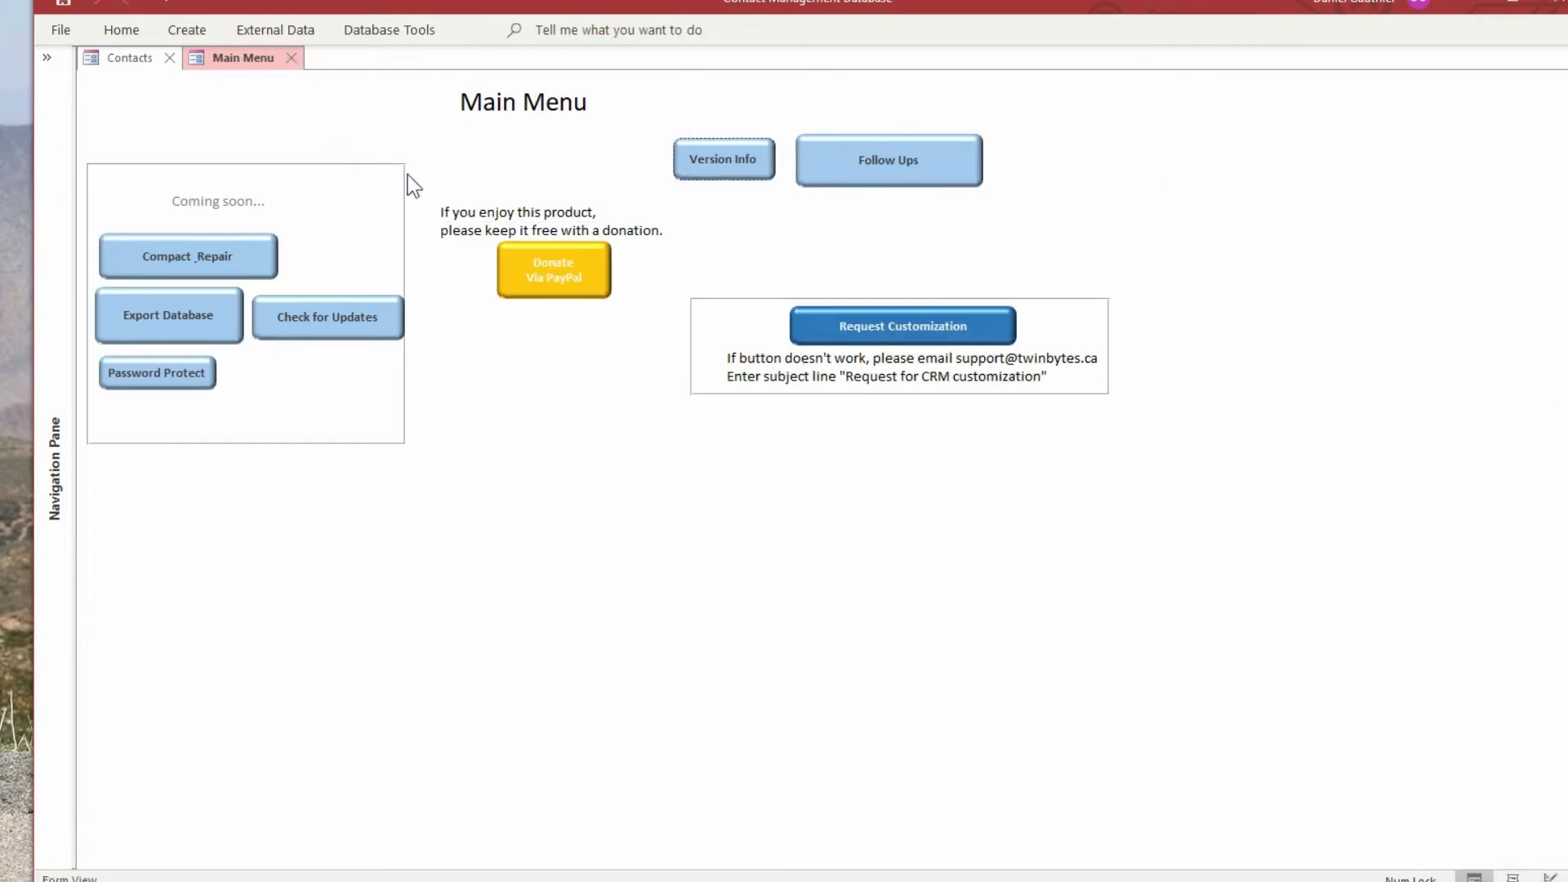
click(611, 286)
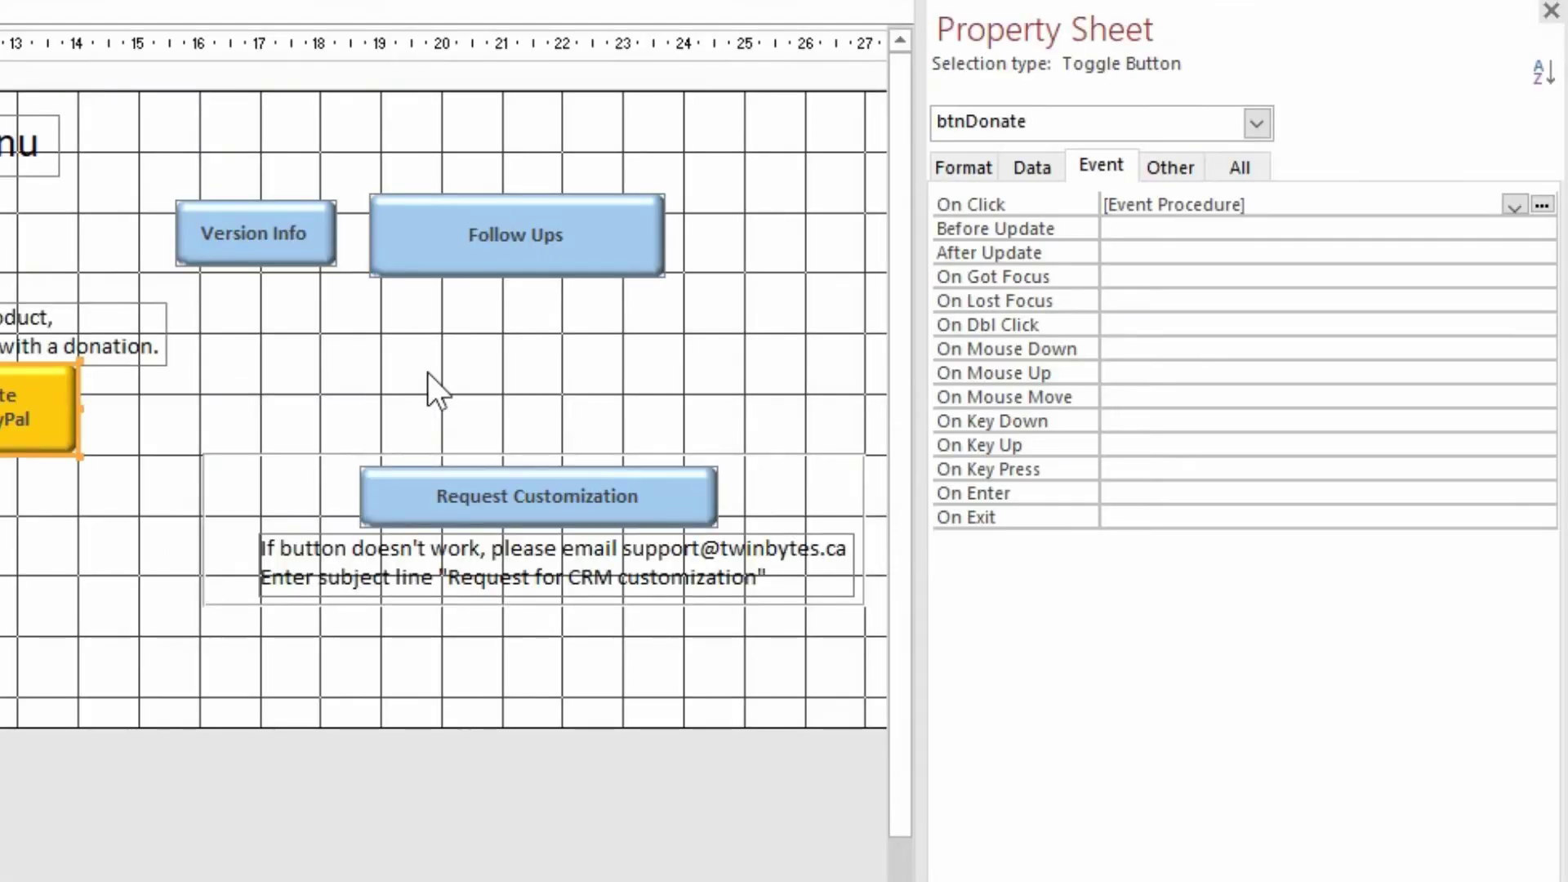
Create an empty btnRequestCustom_Click code procedure for the Request Customization button's On Click event
click(423, 488)
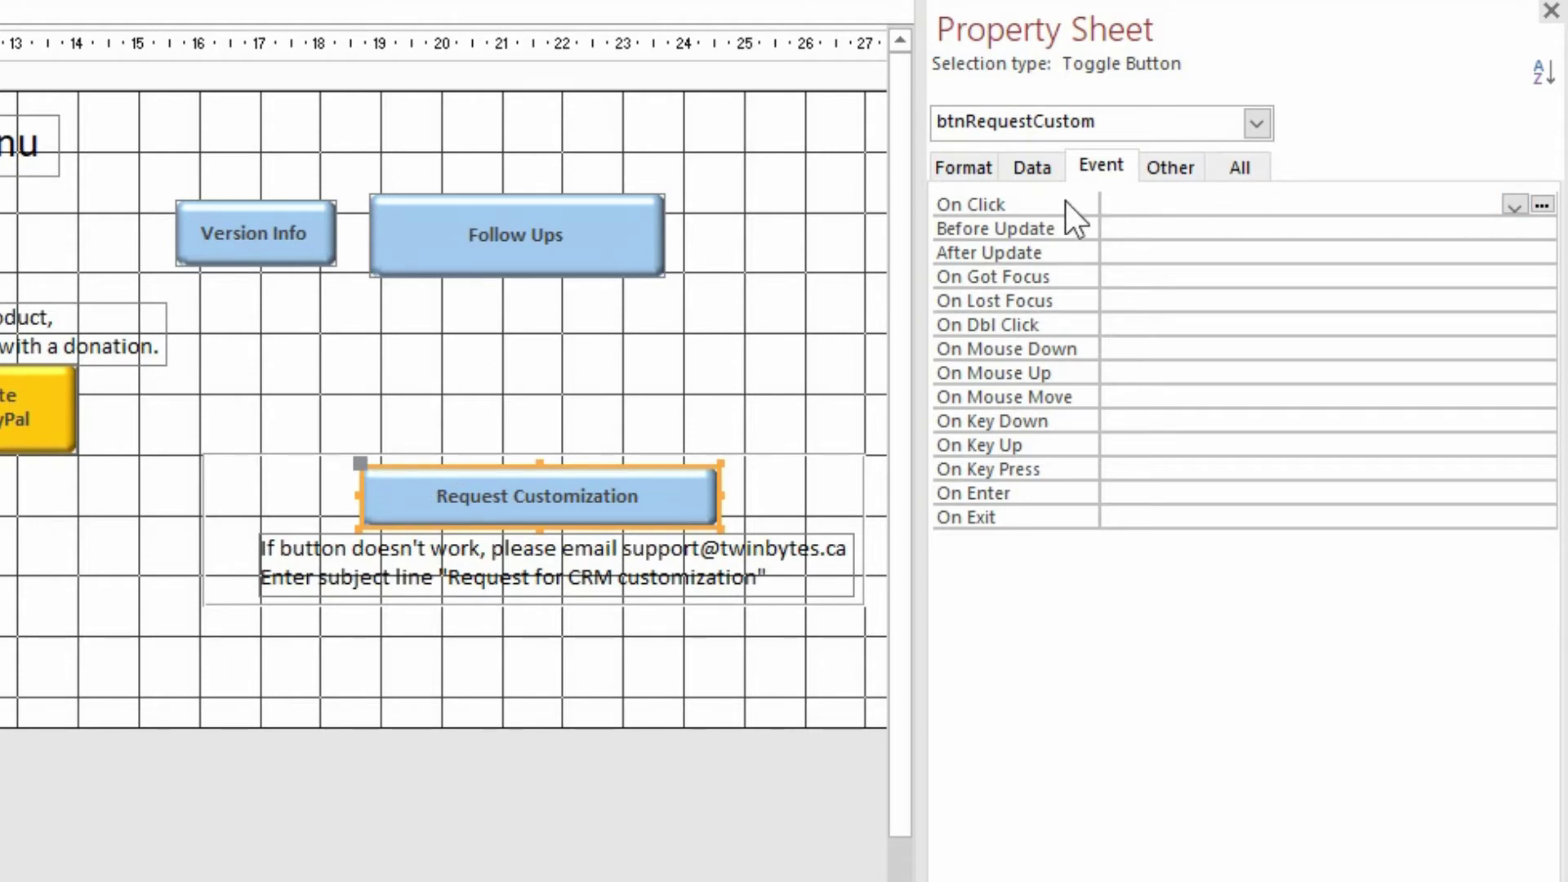
click(1540, 206)
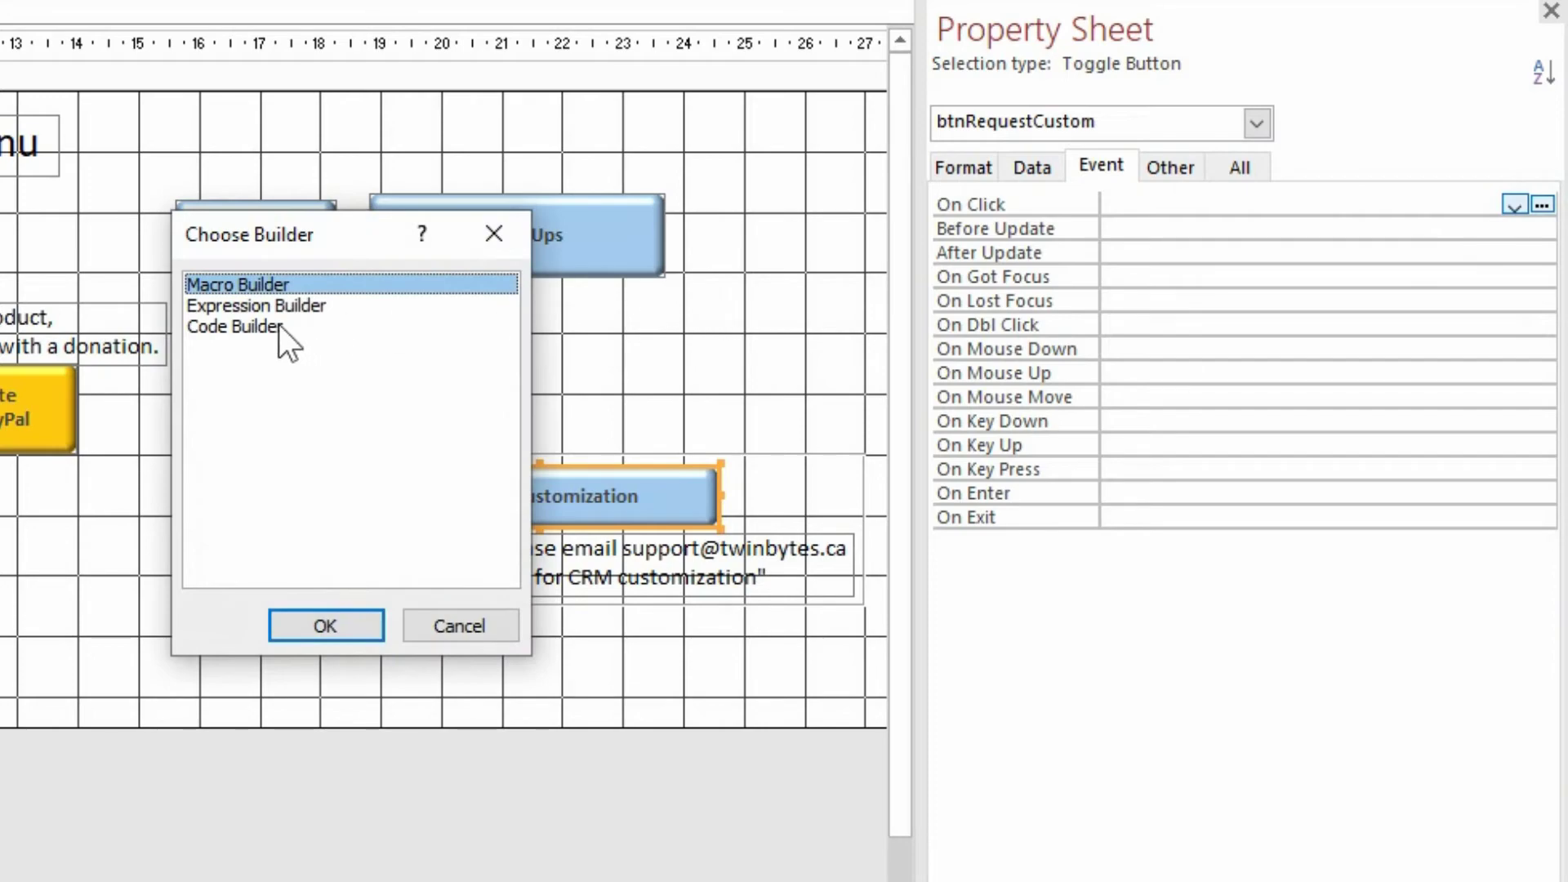
click(305, 620)
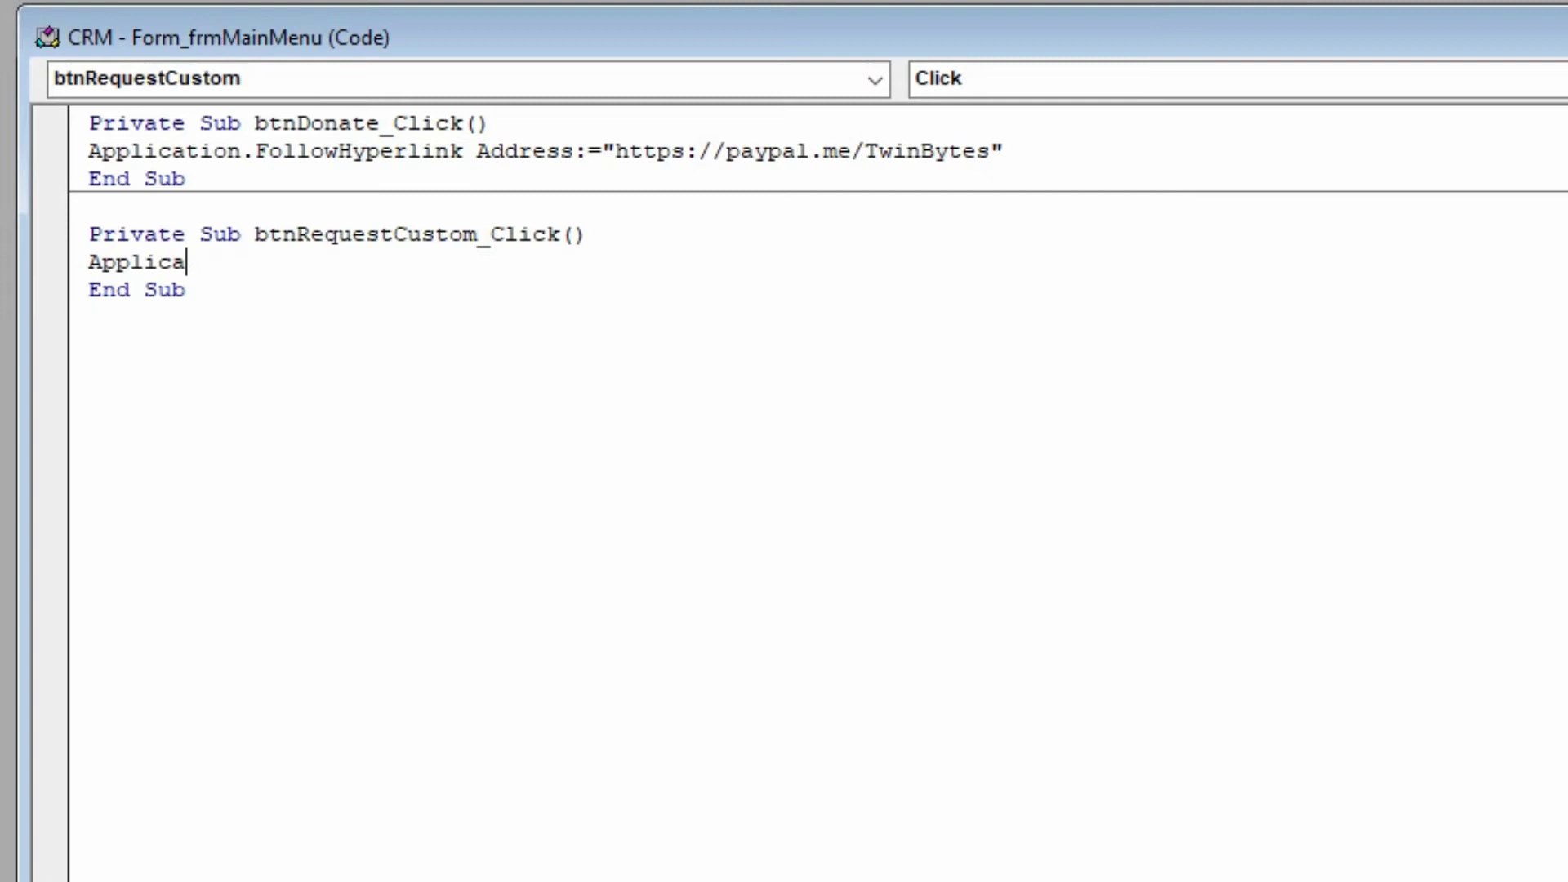
text(n.Foll)
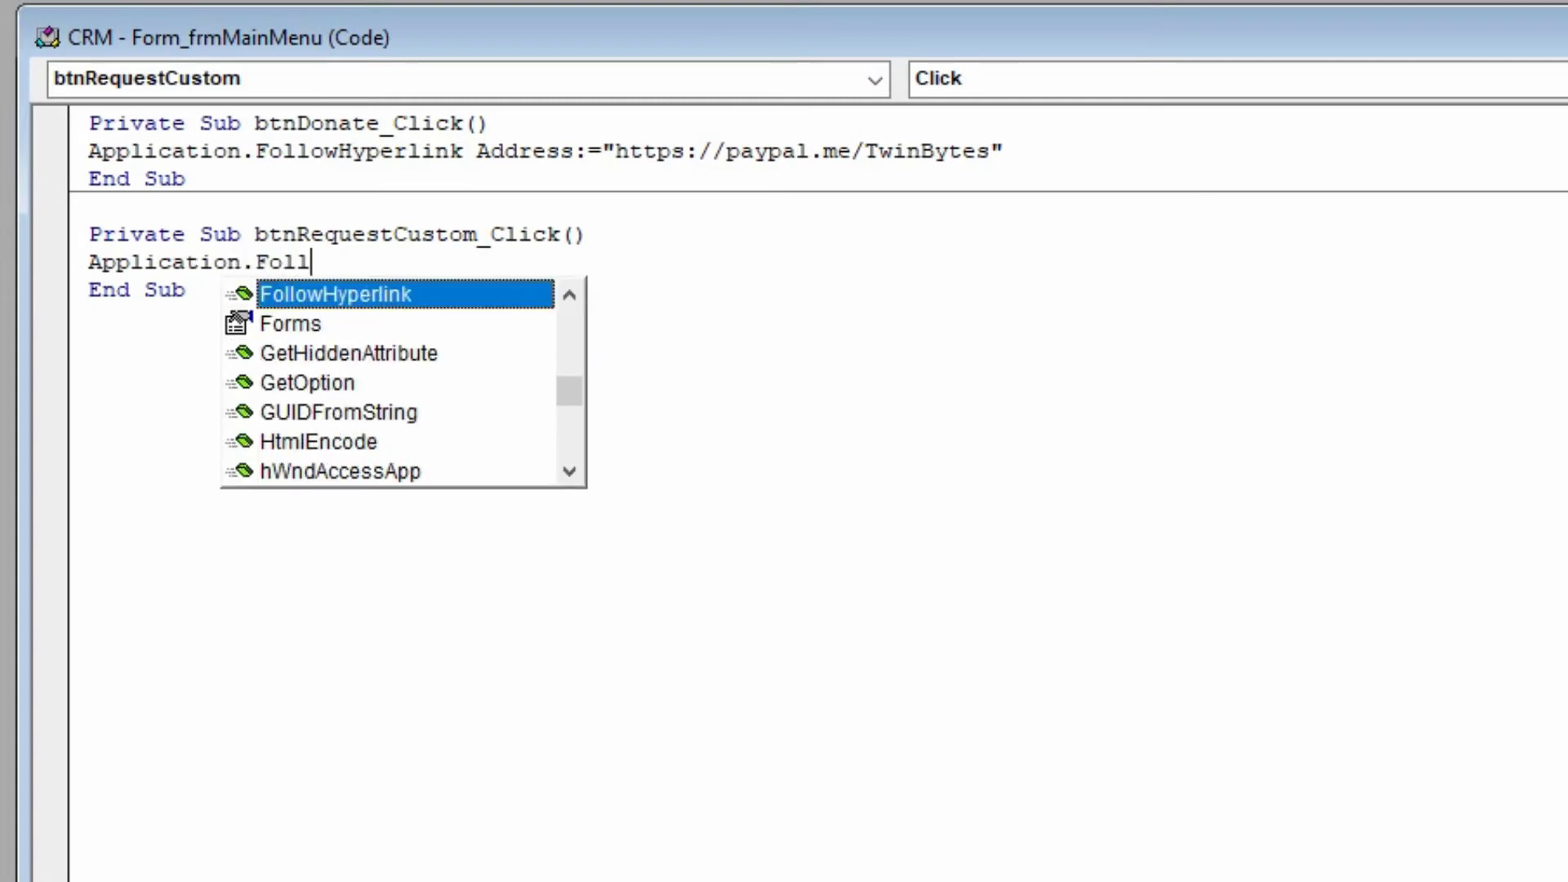
Accept FollowHyperlink from IntelliSense and begin the mailto support address argument
key(Tab)
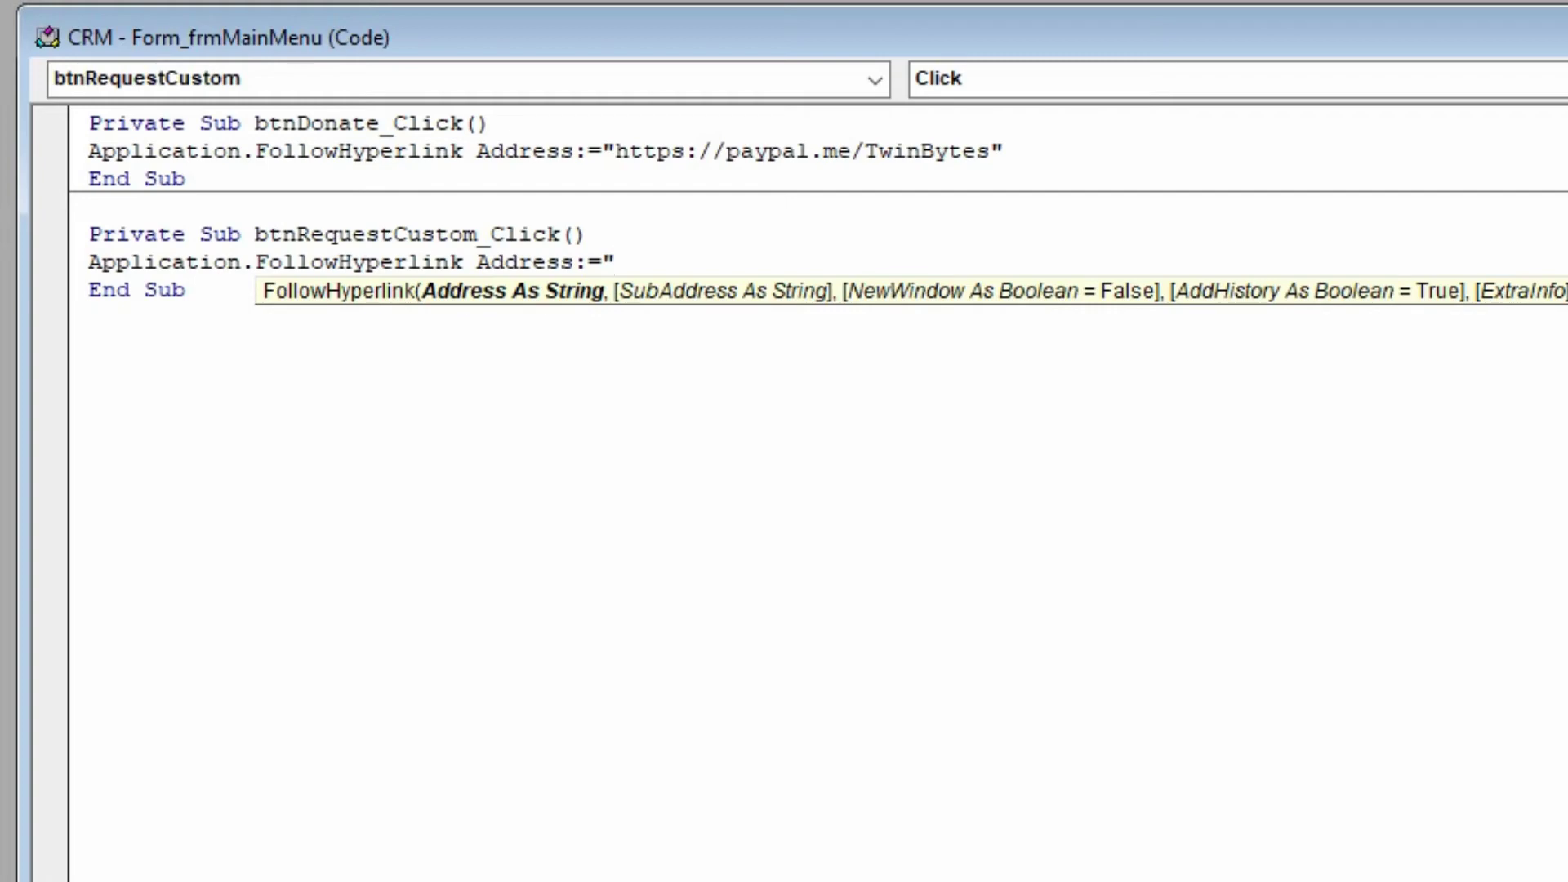
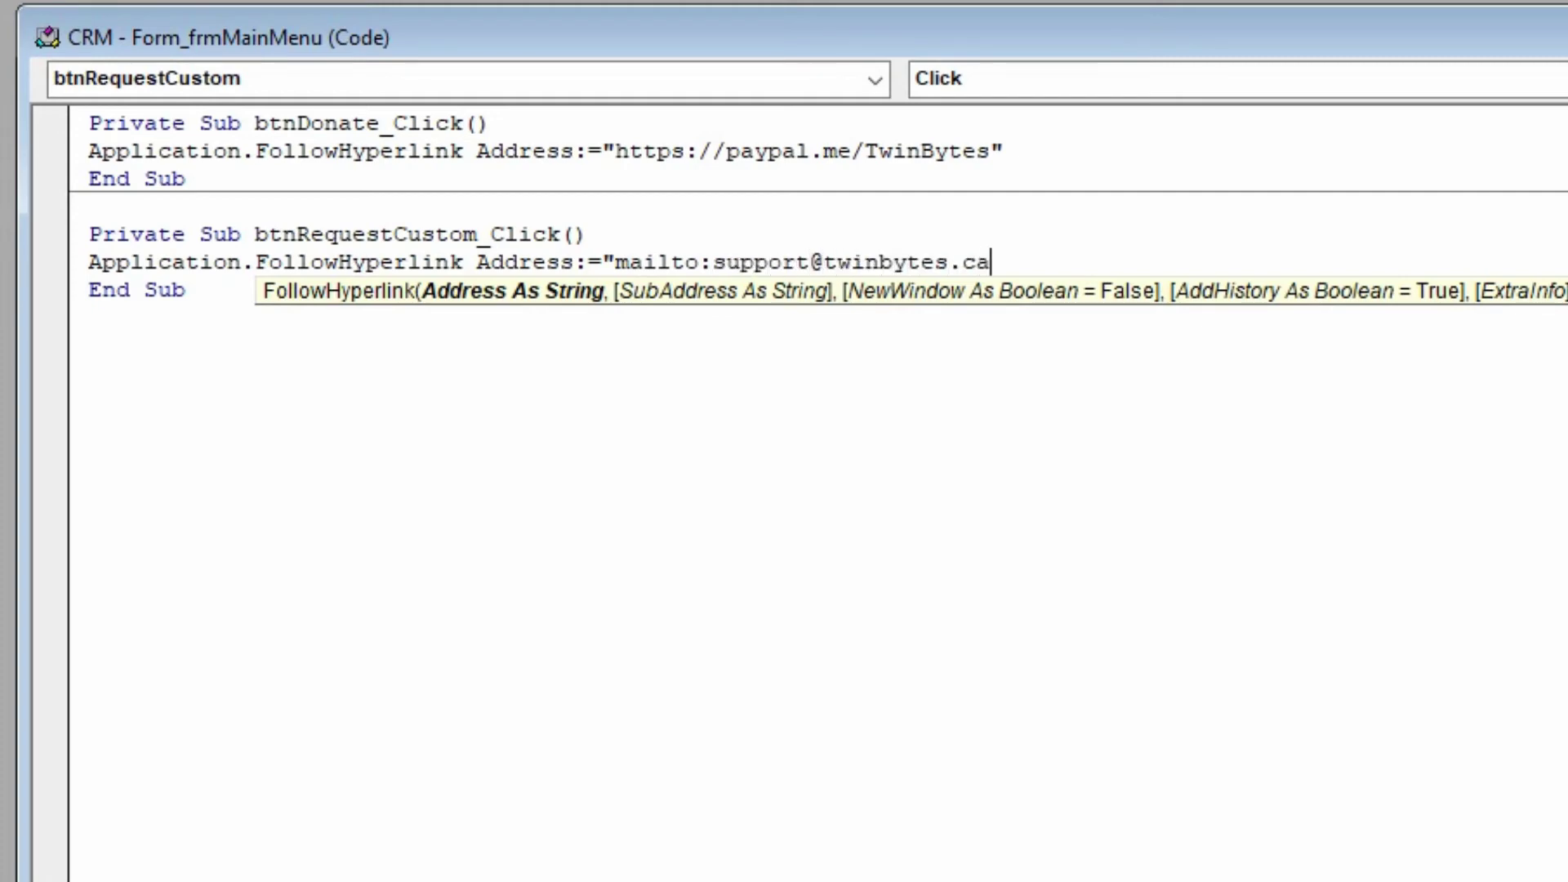
text(")
Extend the mailto string with ?Subject=Request for CRM customization before the closing quote
key(BackSpace)
text(Subject=)
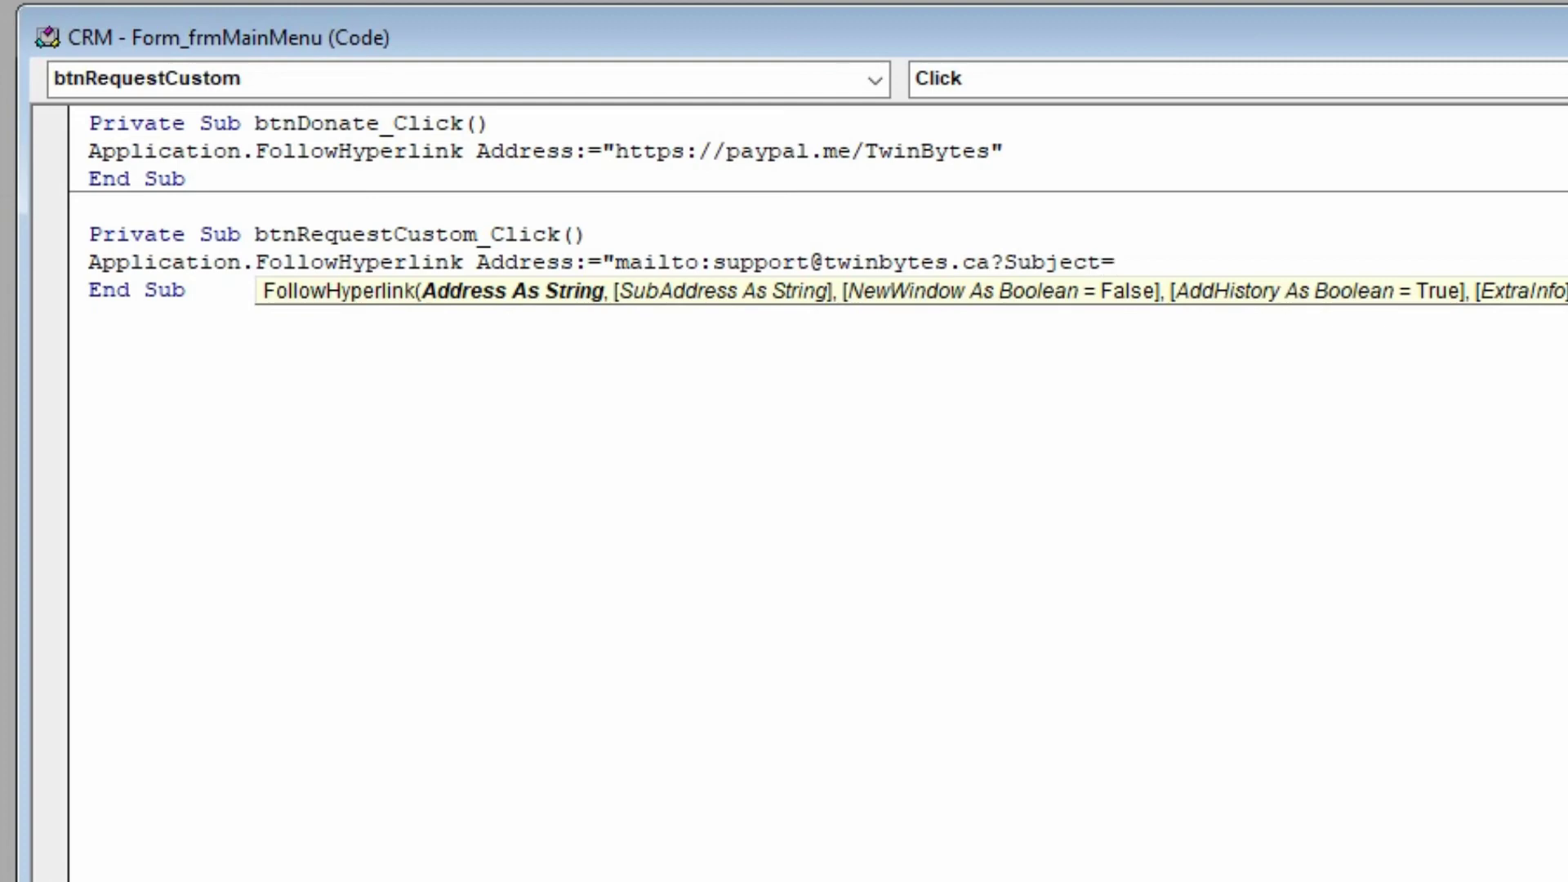
text(Re)
text(quest for C)
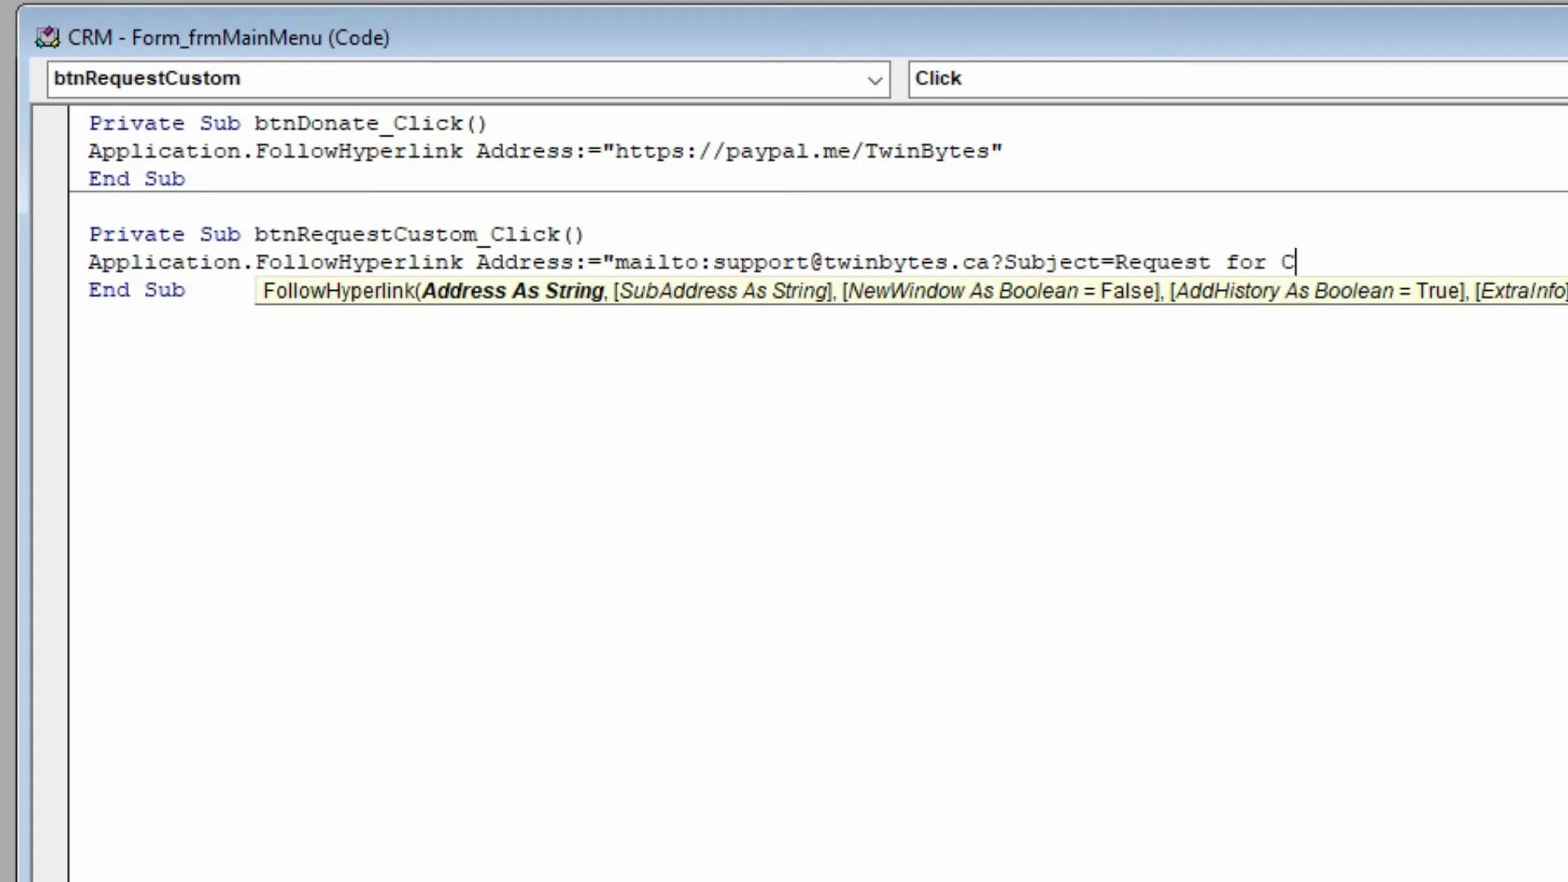
text(RM customizatio)
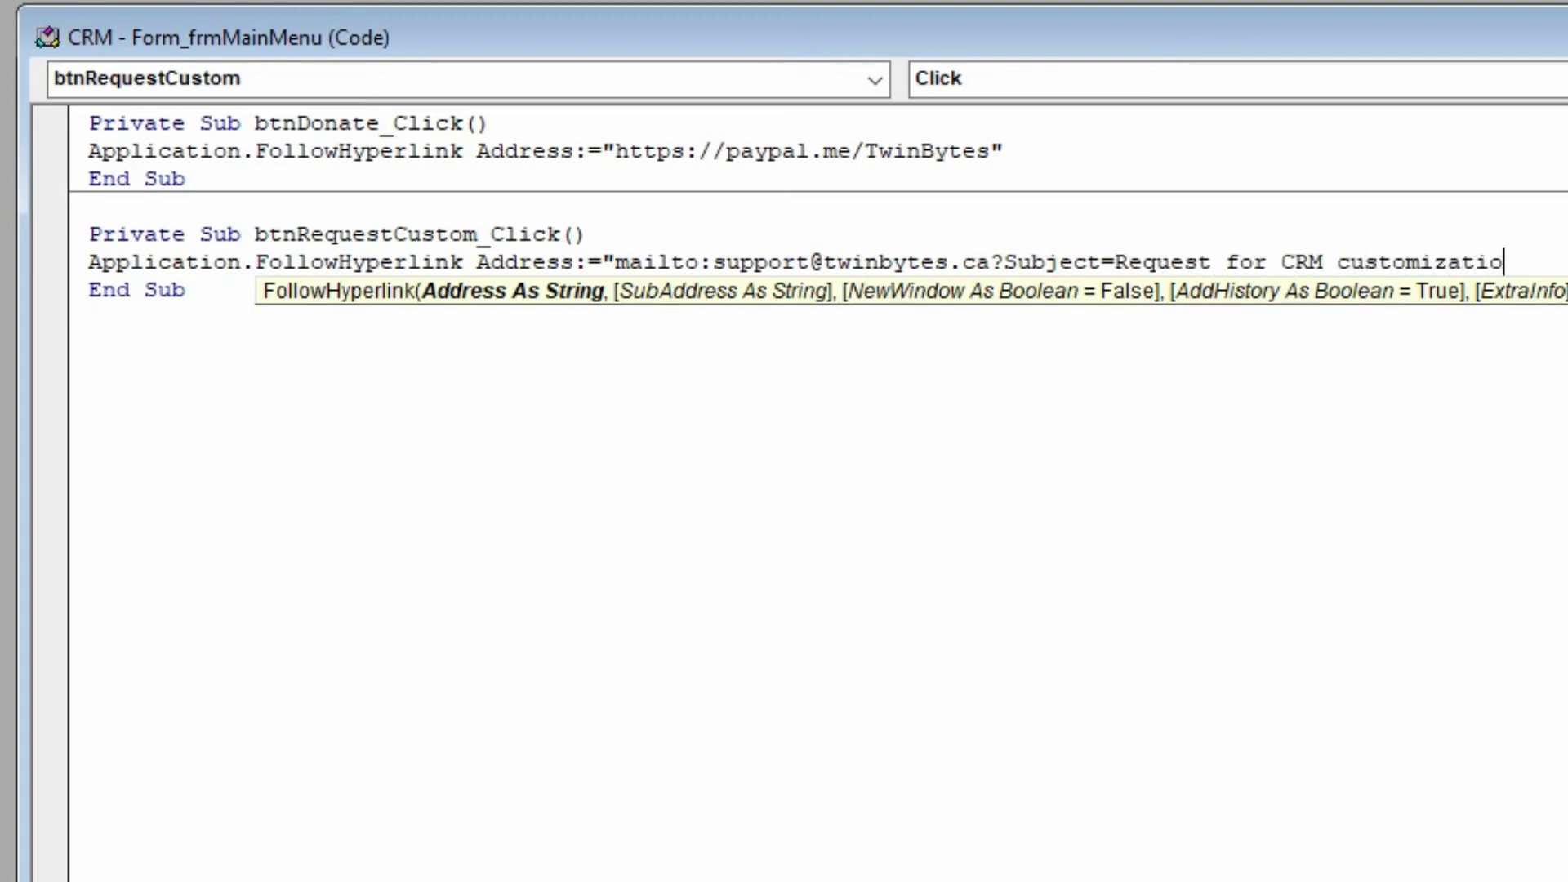
text(n")
click(518, 473)
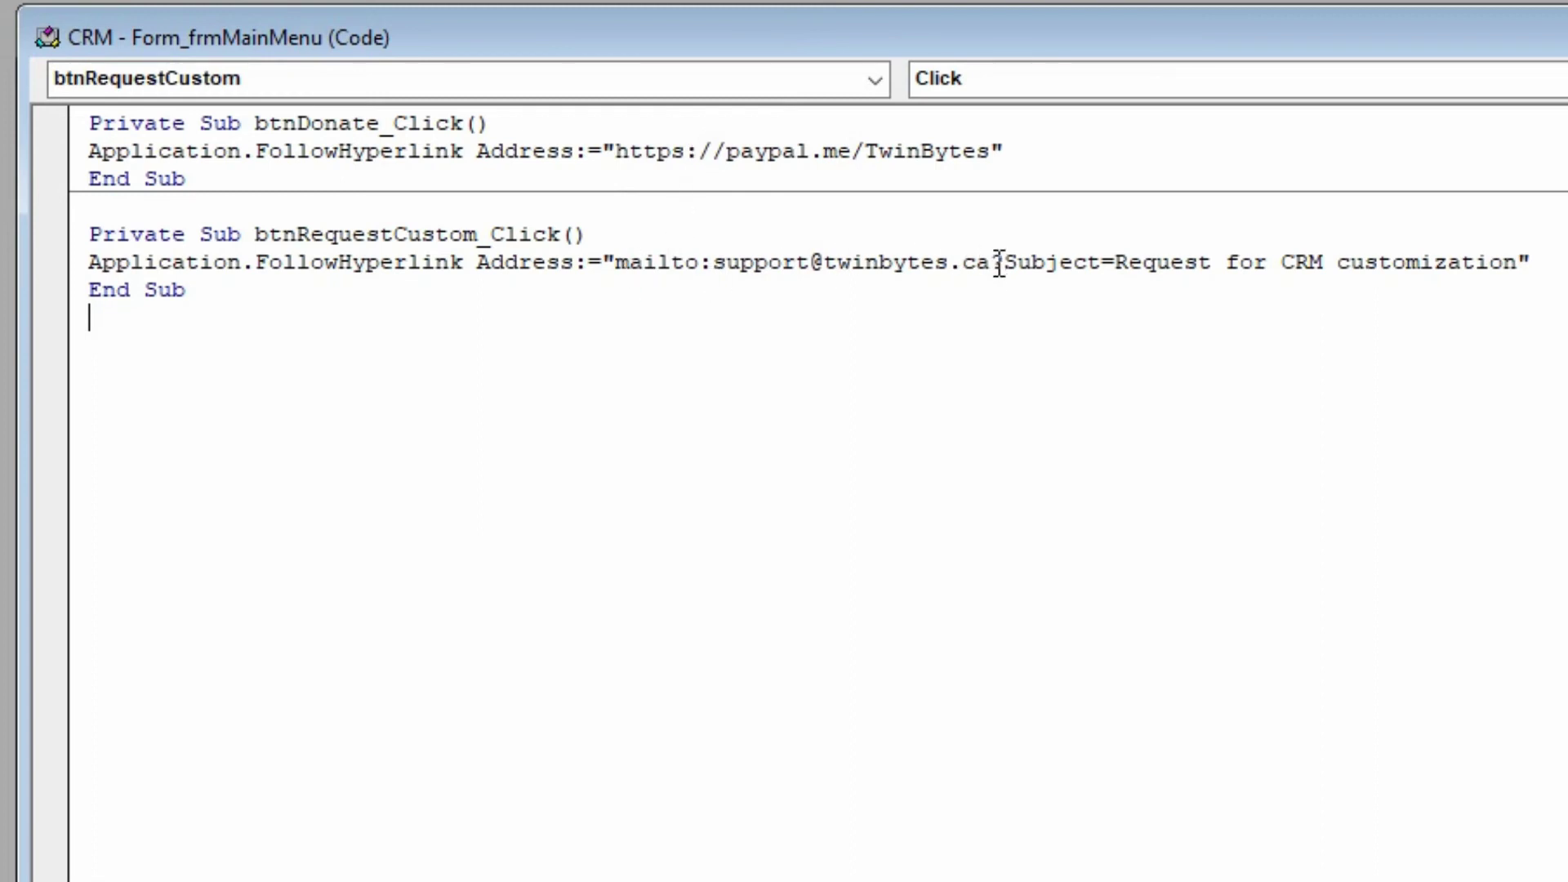
drag(991, 264, 1046, 263)
mouse_move(1054, 263)
mouse_down()
mouse_move(1103, 252)
mouse_move(1541, 284)
mouse_move(1520, 265)
mouse_up()
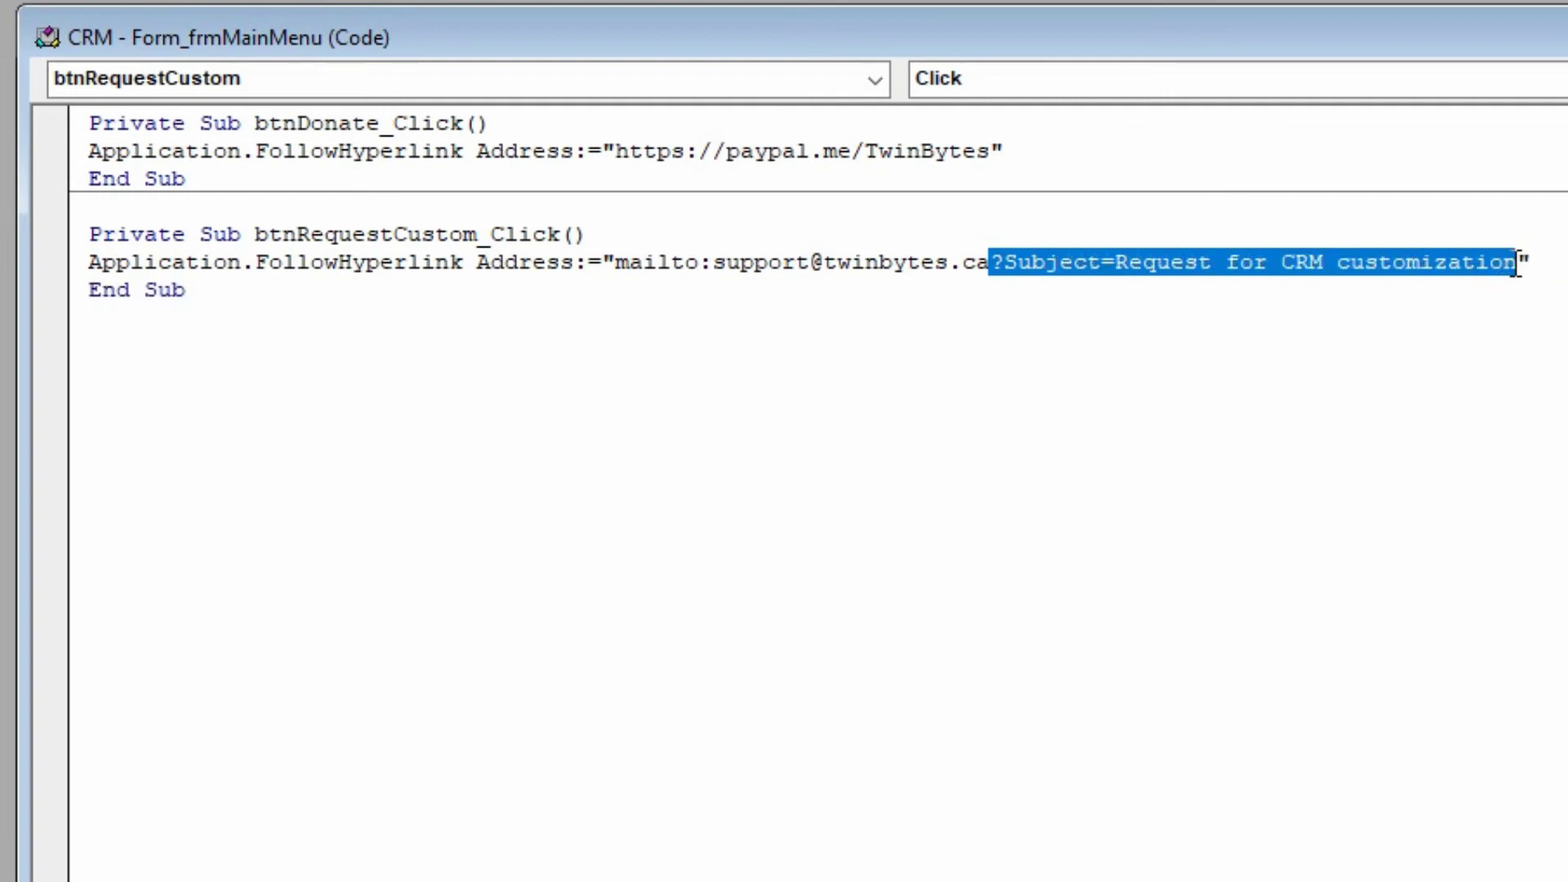
click(1497, 363)
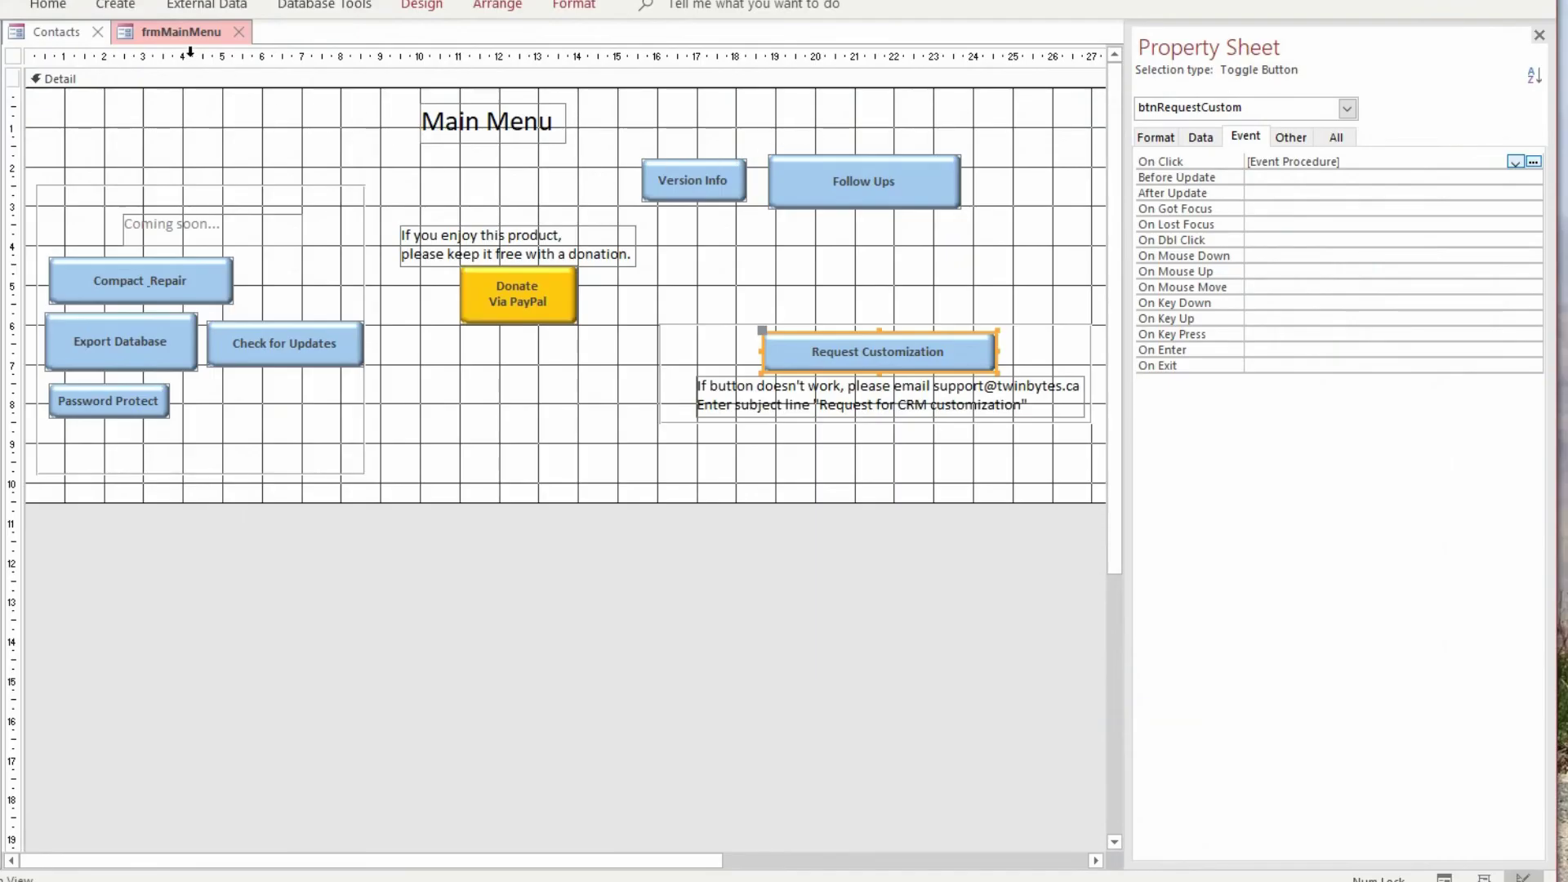
Switch frmMainMenu to Form View and try the Request Customization button
right_click(190, 32)
click(195, 30)
right_click(195, 31)
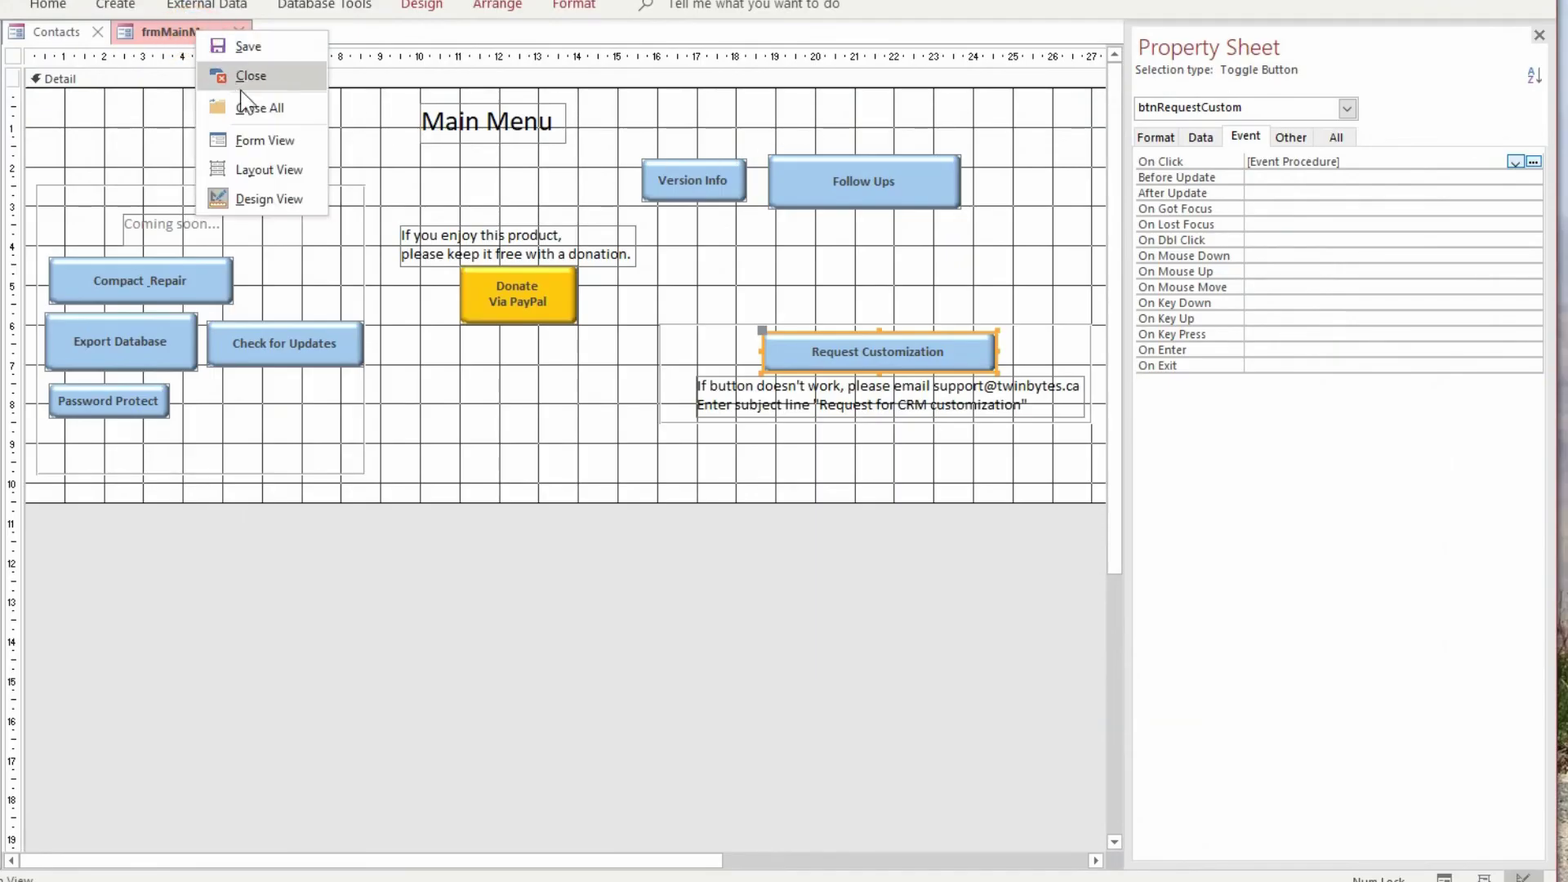
click(262, 136)
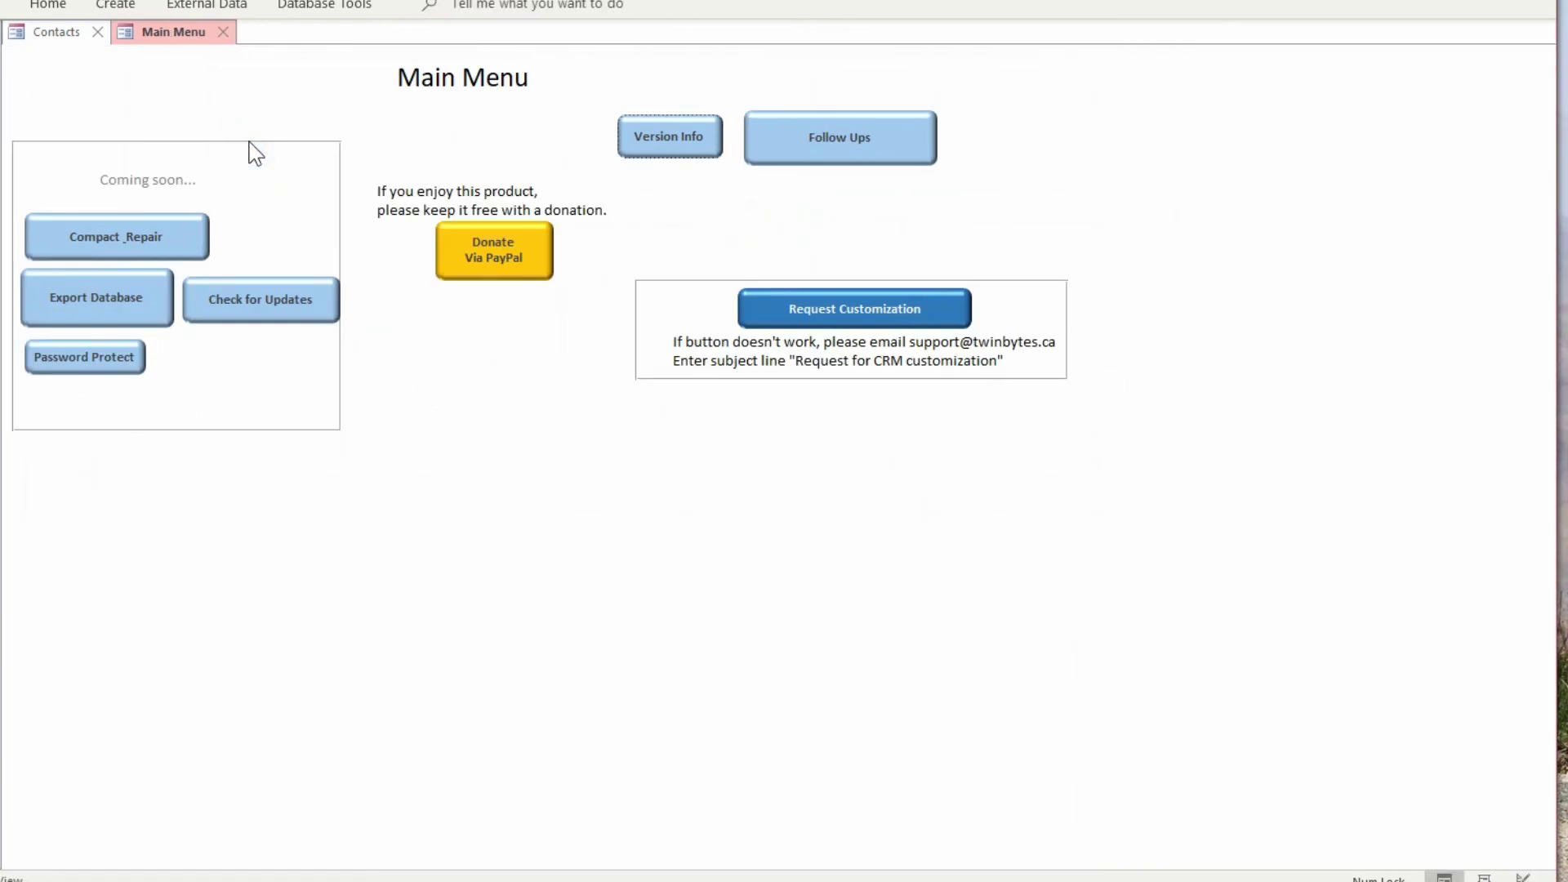
click(775, 301)
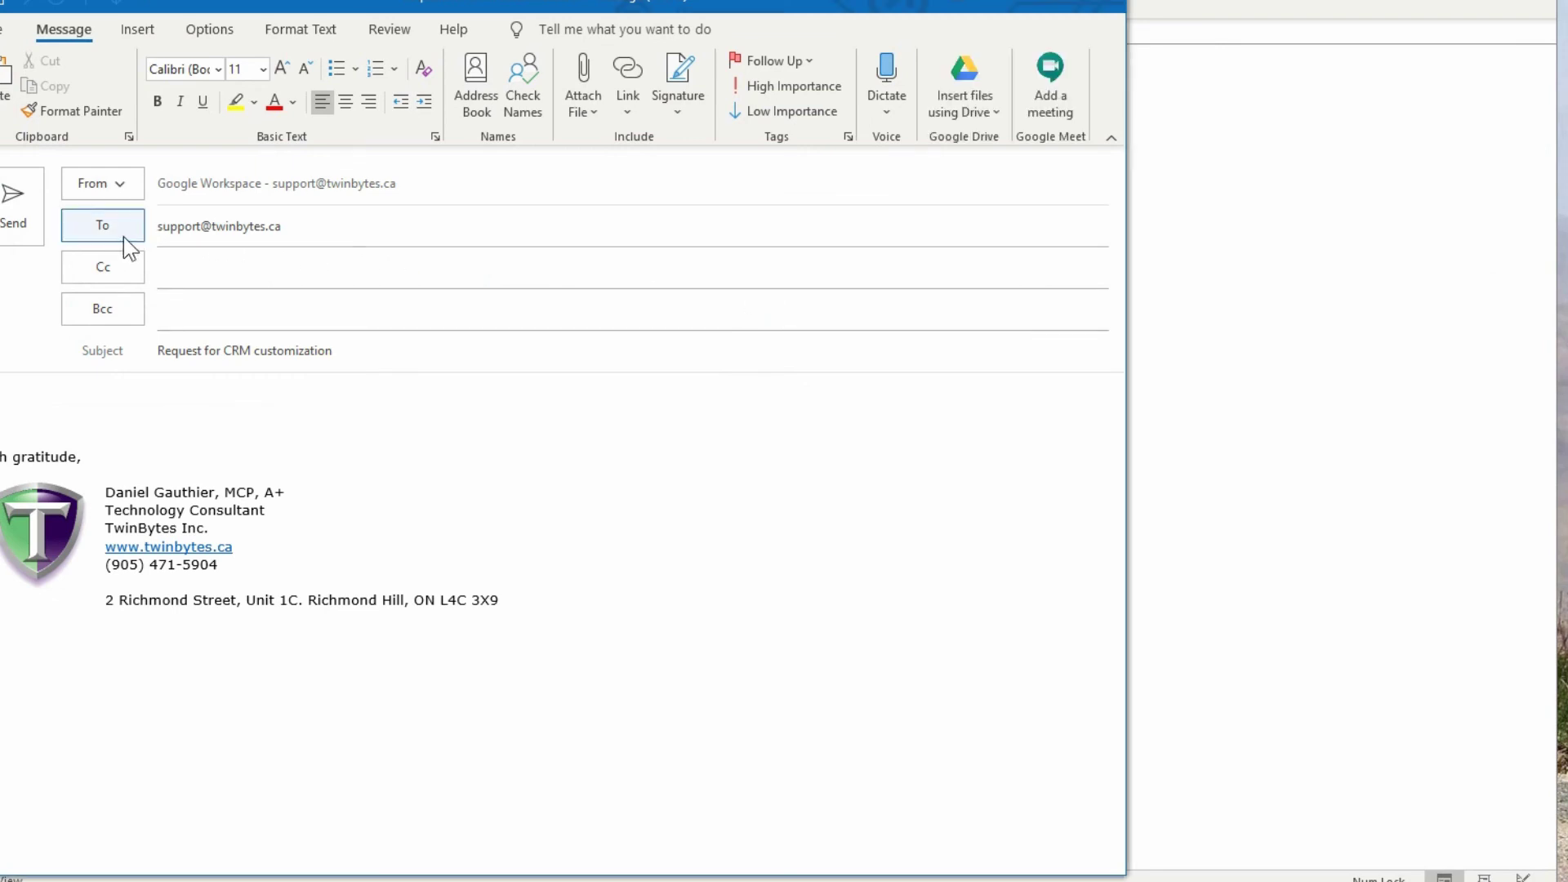
Check the new Outlook email is addressed to support with subject Request for CRM customization
click(158, 354)
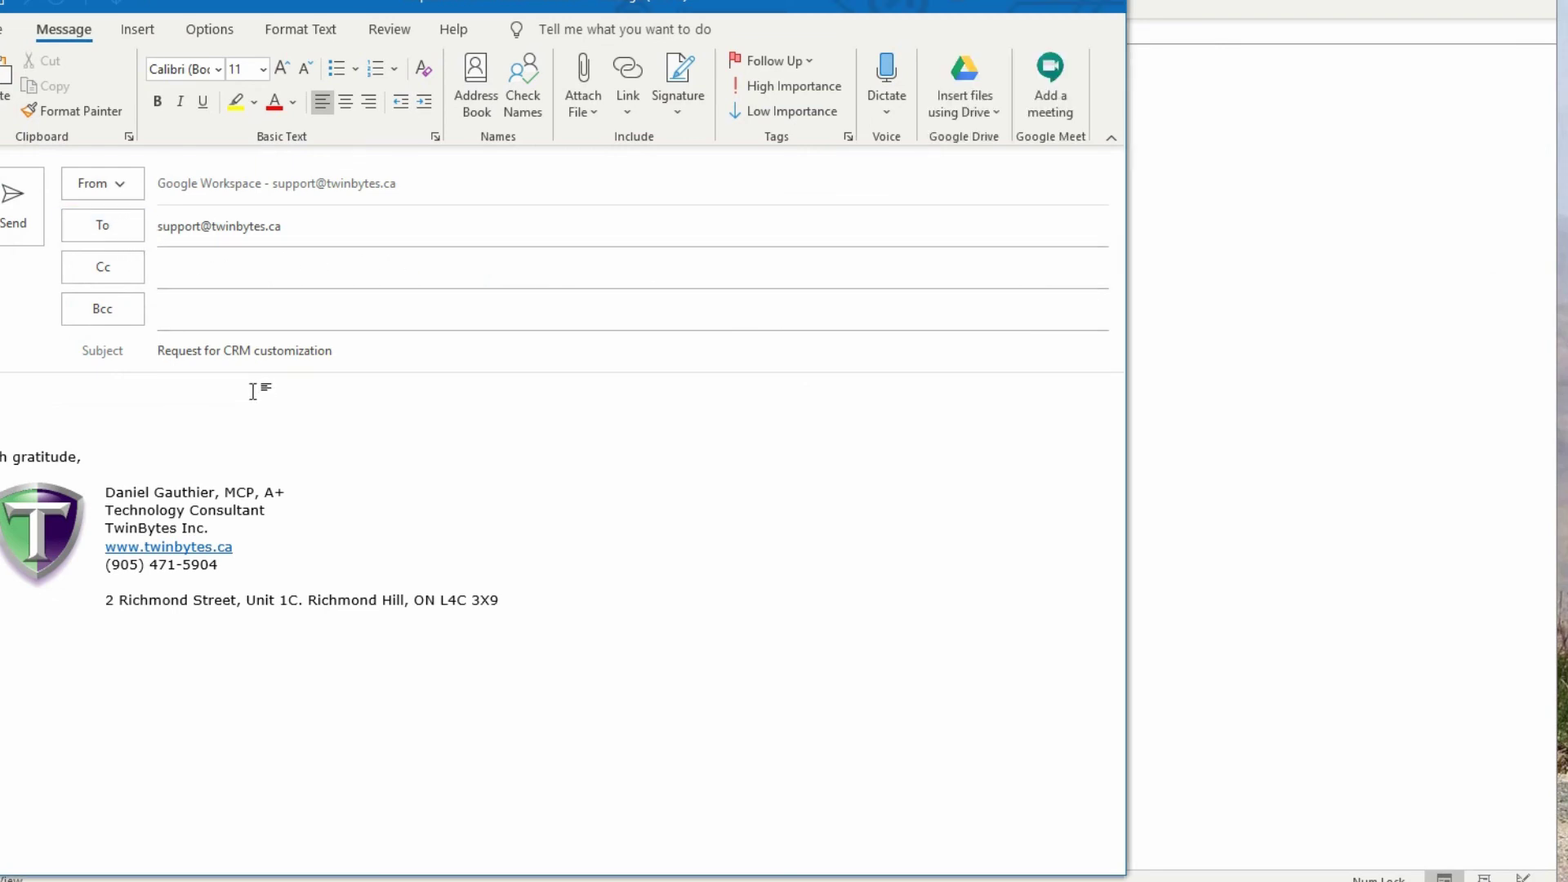